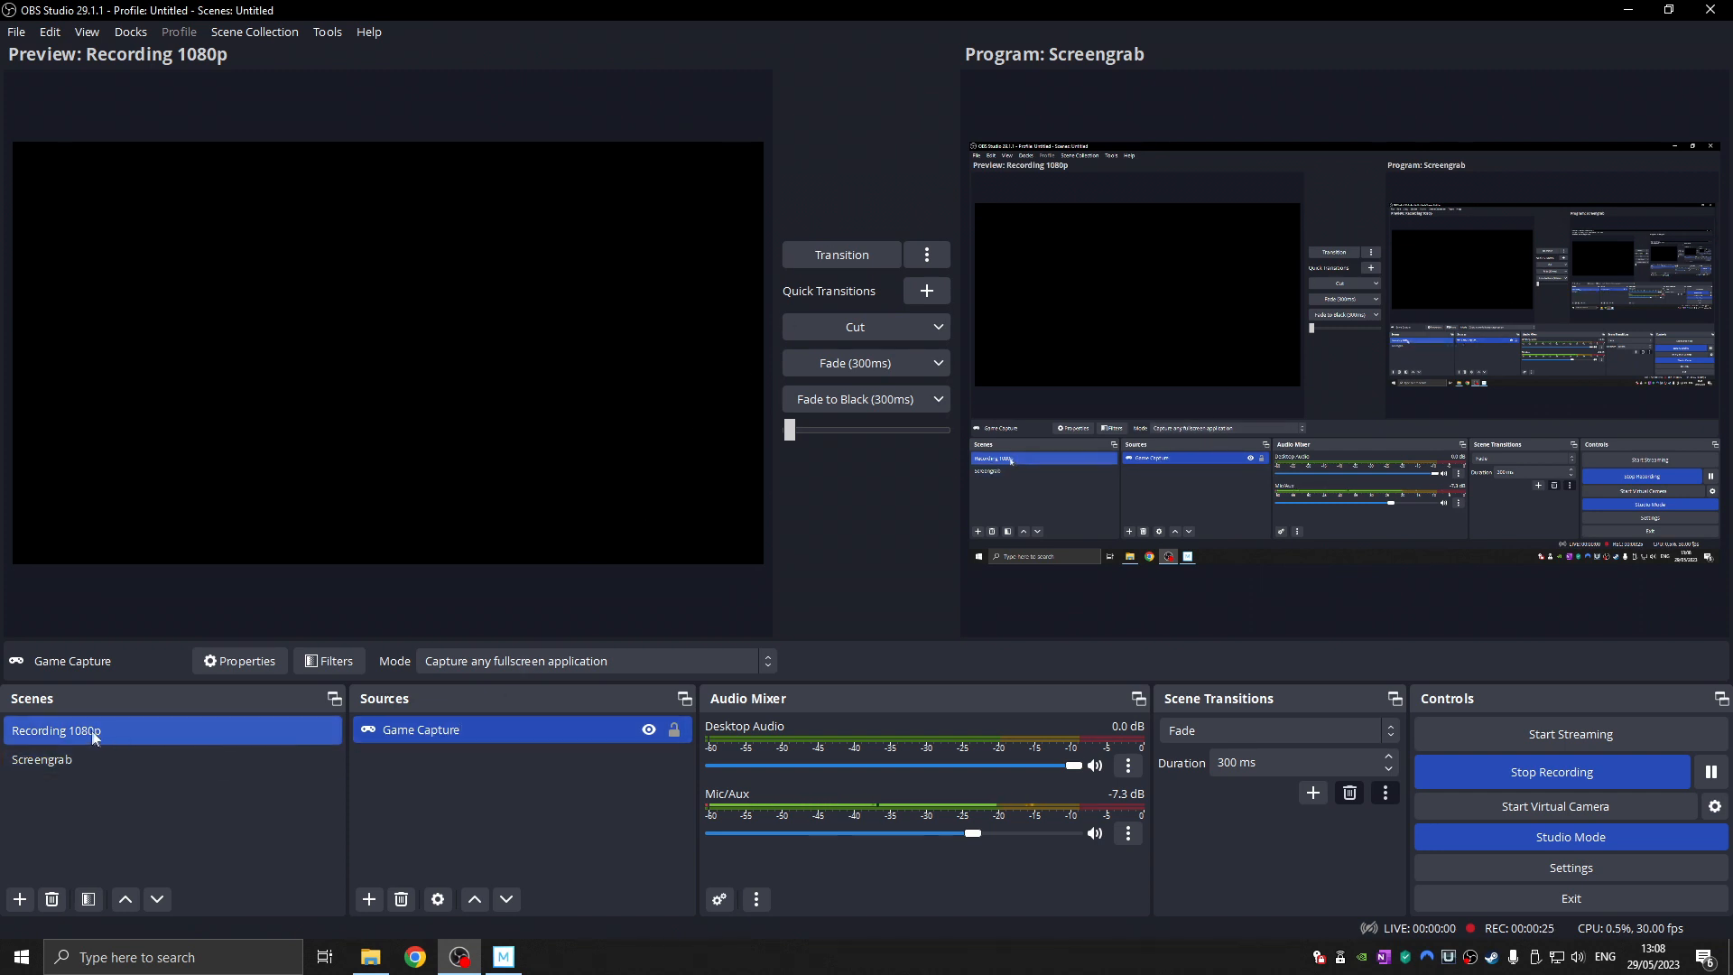
Review the Recording 1080p scene's Game Capture source and the source types that can be added to it.
left_click(24, 738)
left_click(480, 739)
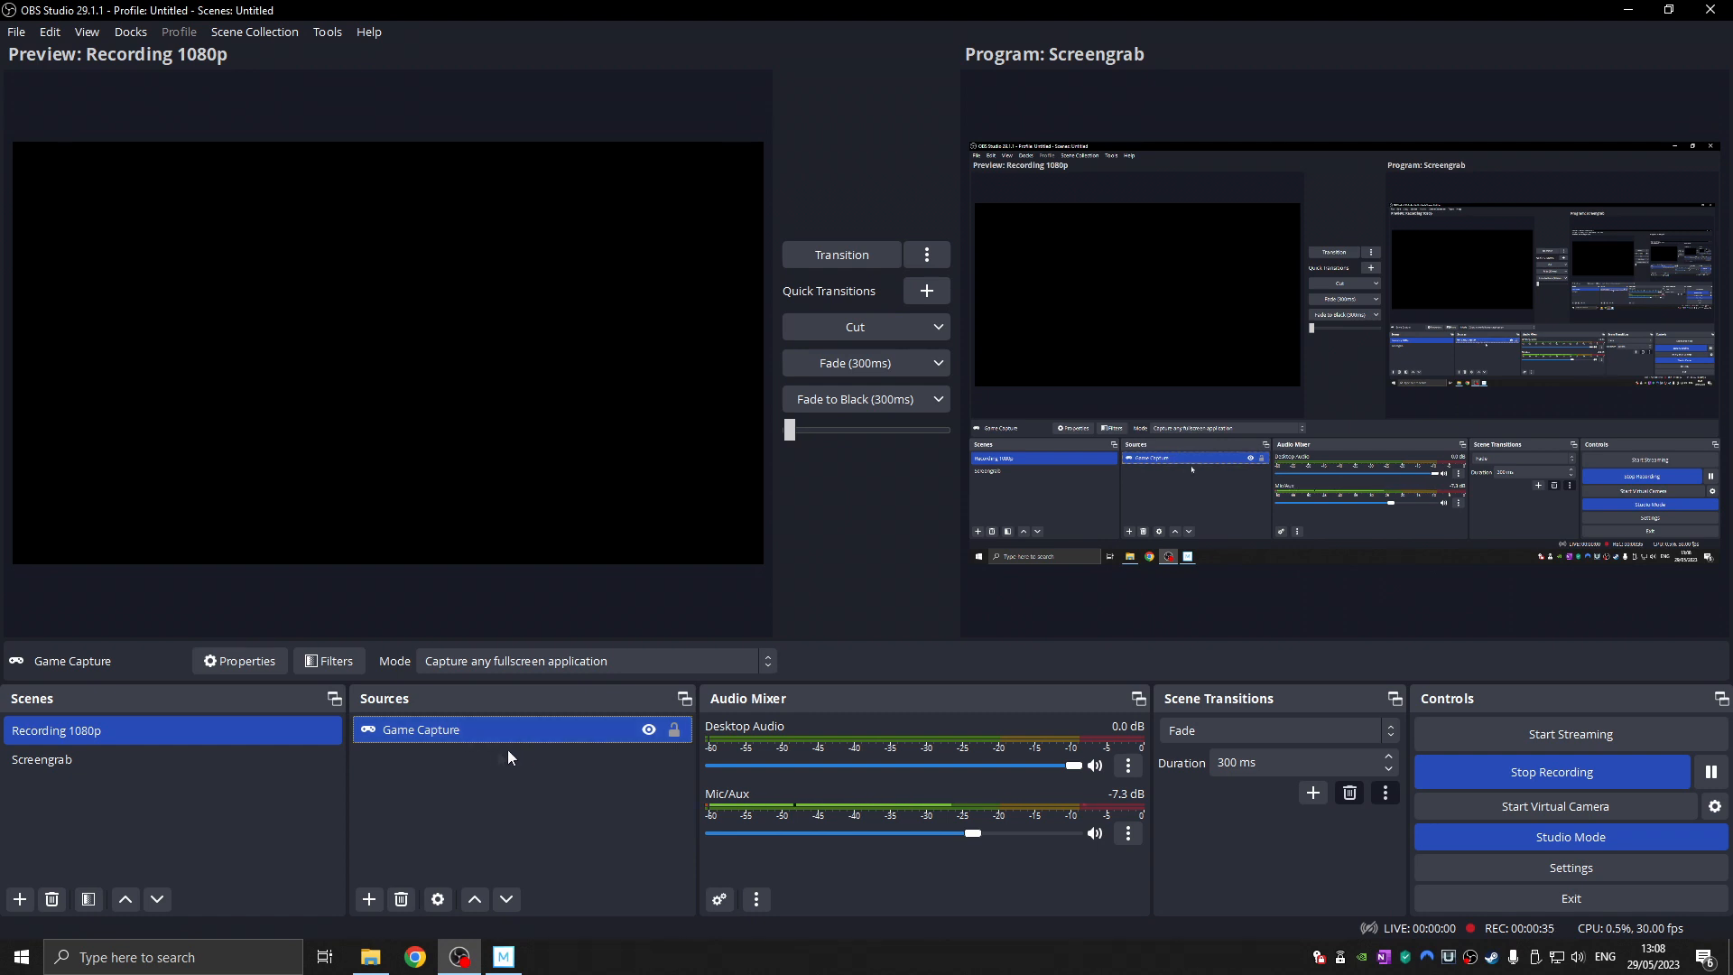
left_click(446, 766)
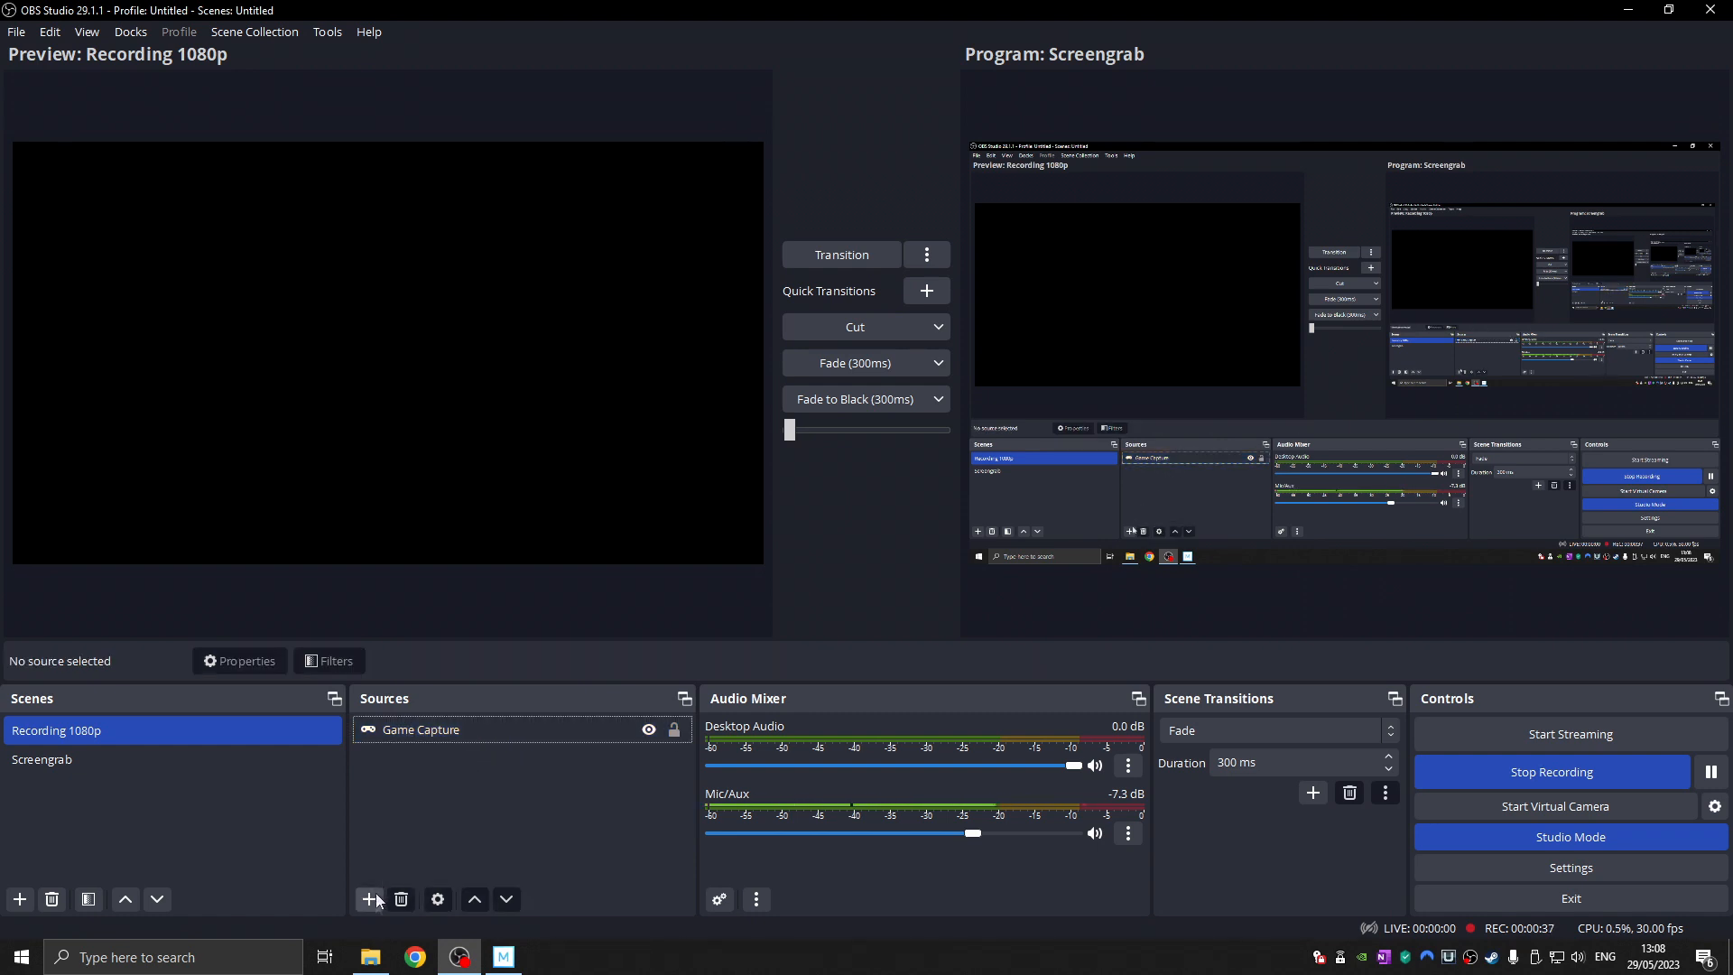
left_click(369, 899)
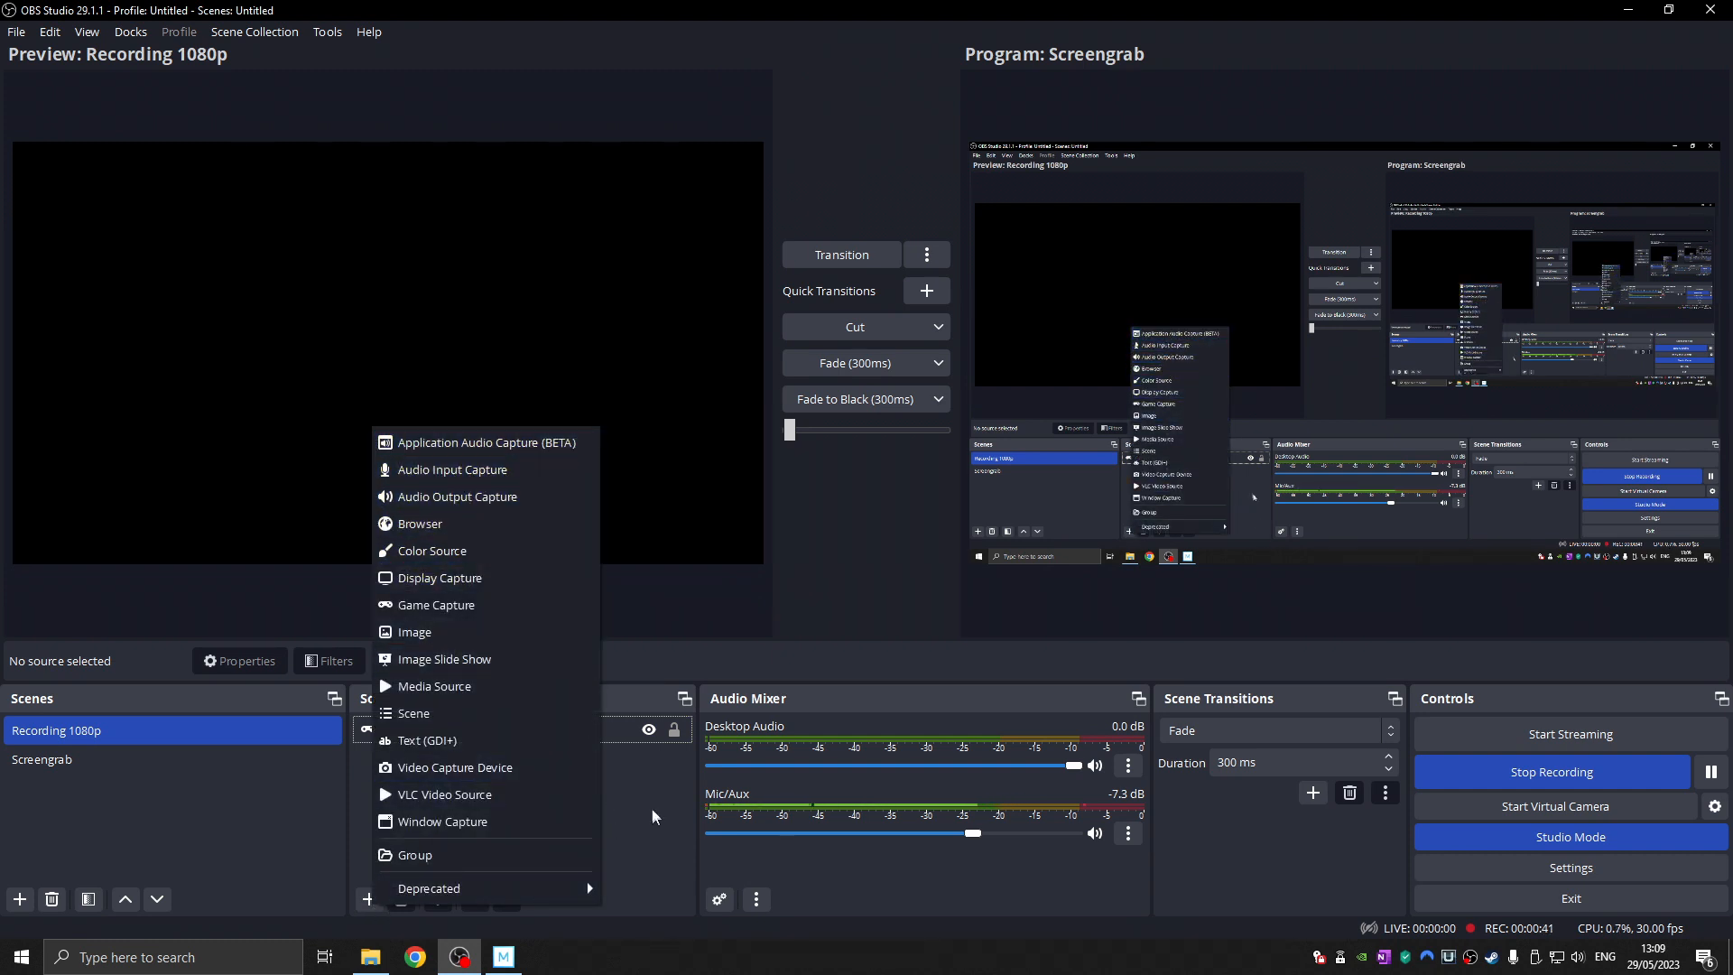
key("Escape")
left_click(439, 733)
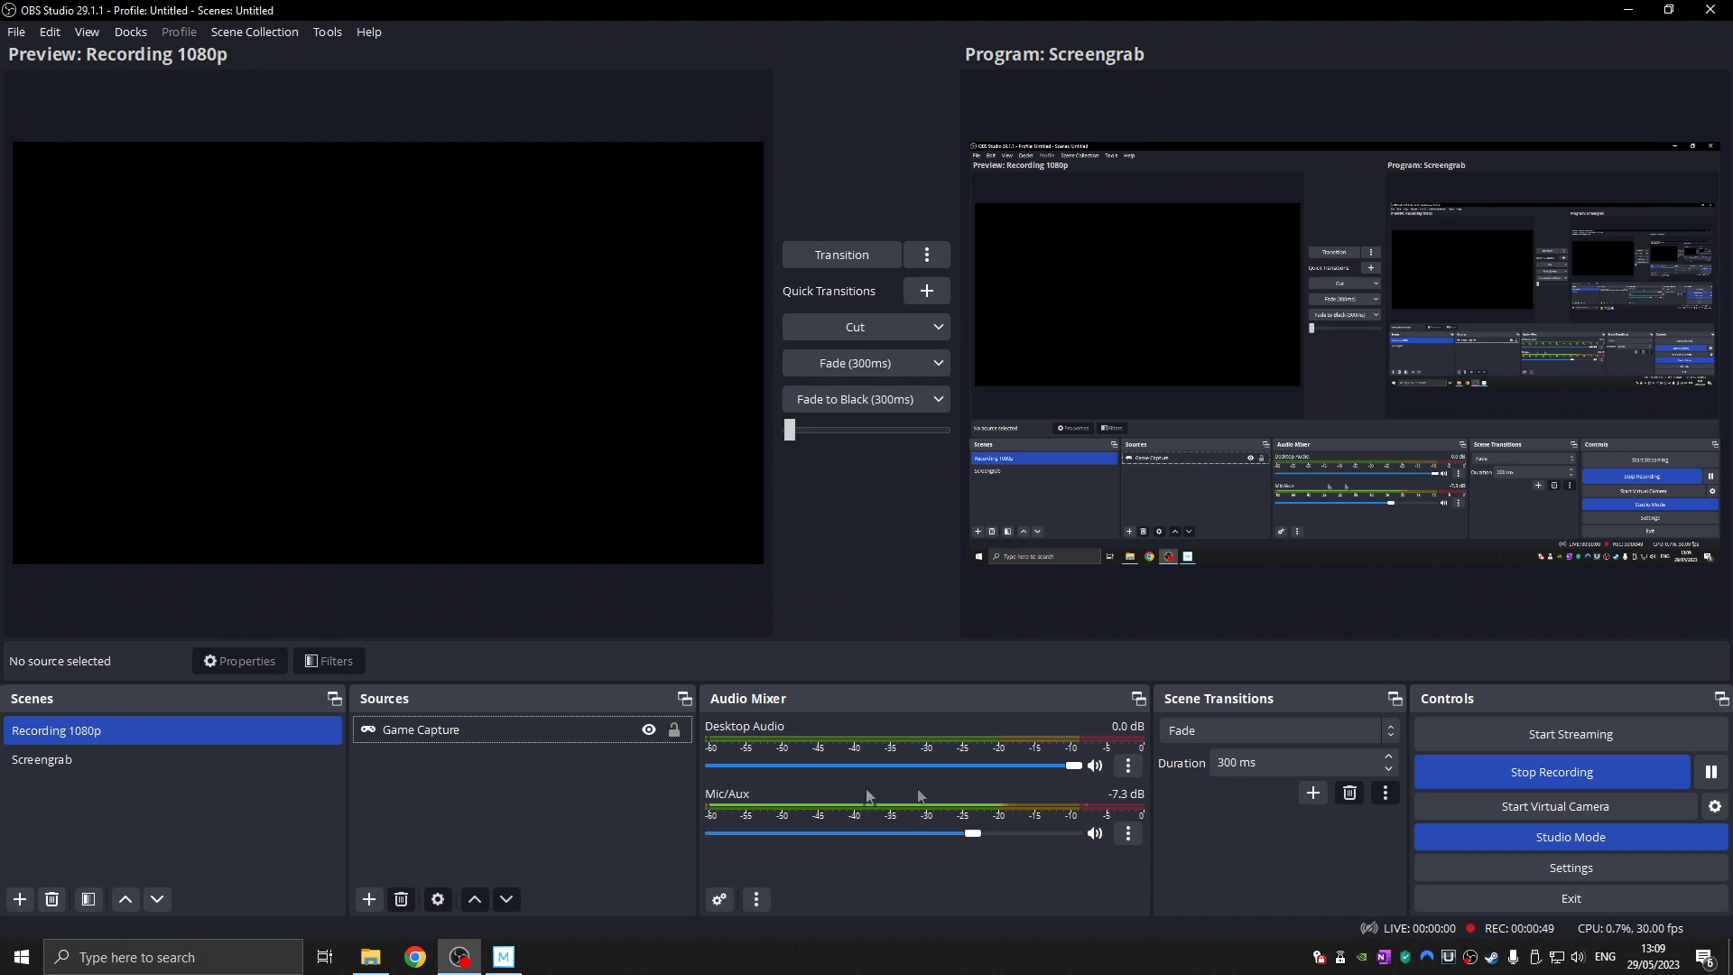
Open the output settings and examine the recording path, format, encoders and audio tracks.
left_click(1599, 873)
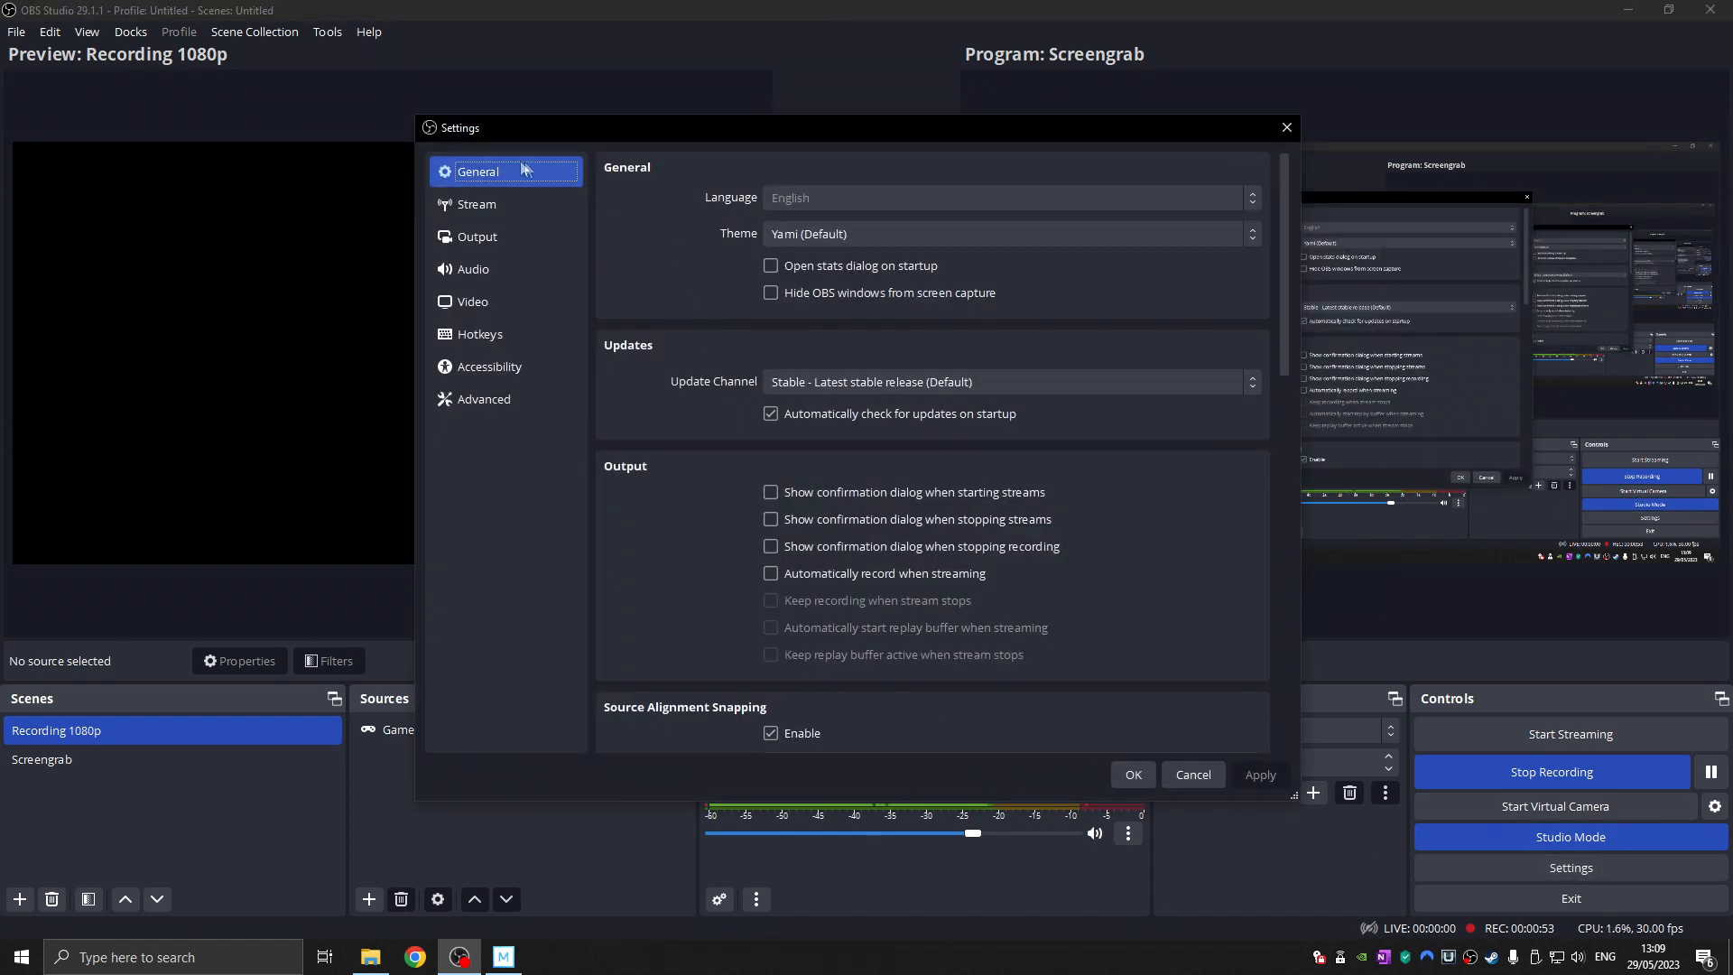
left_click(496, 234)
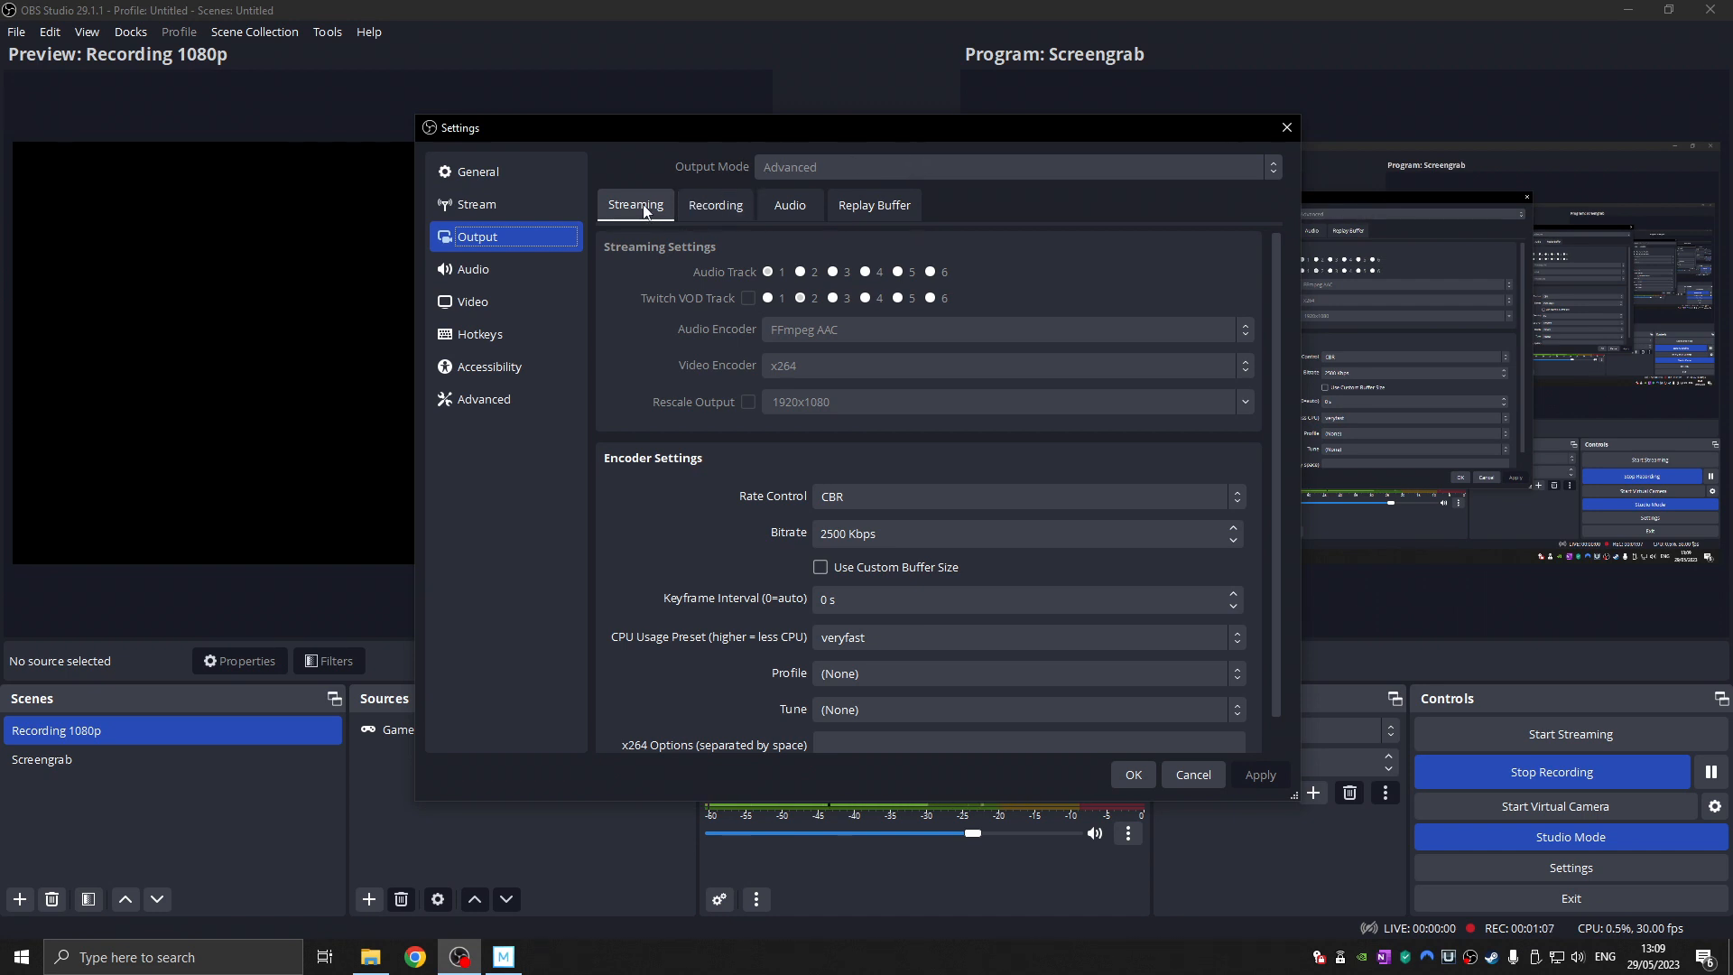
left_click(713, 209)
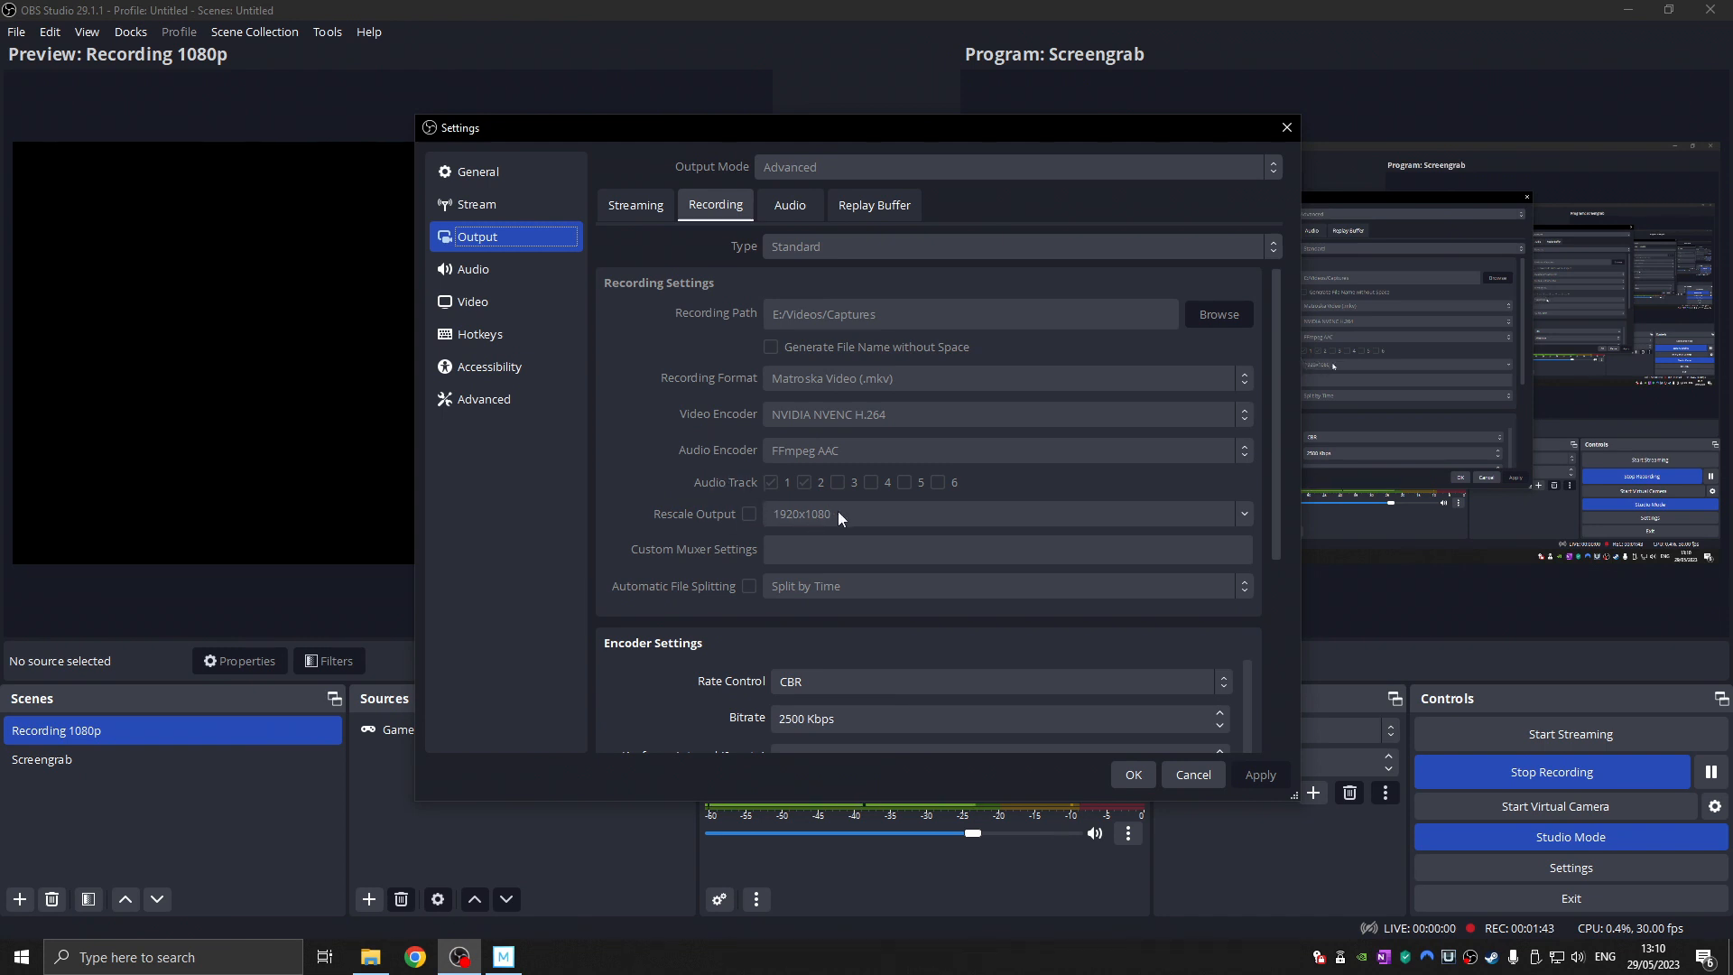
scroll(874, 515, "down", 1)
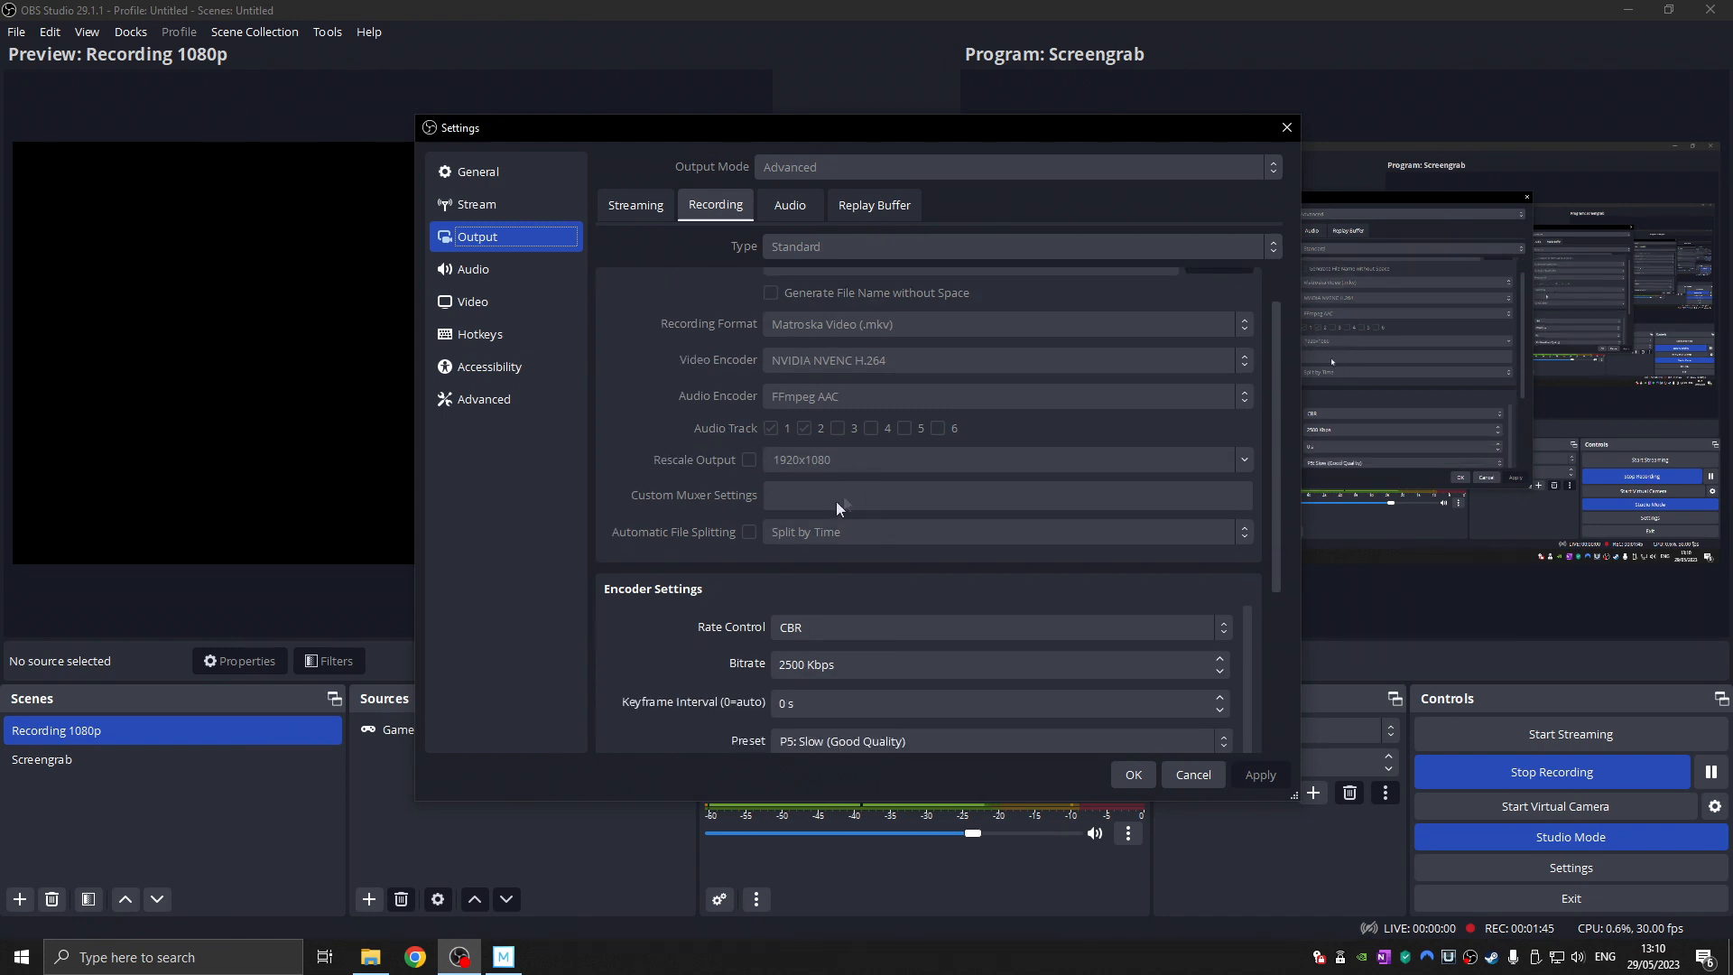
scroll(836, 501, "down", 4)
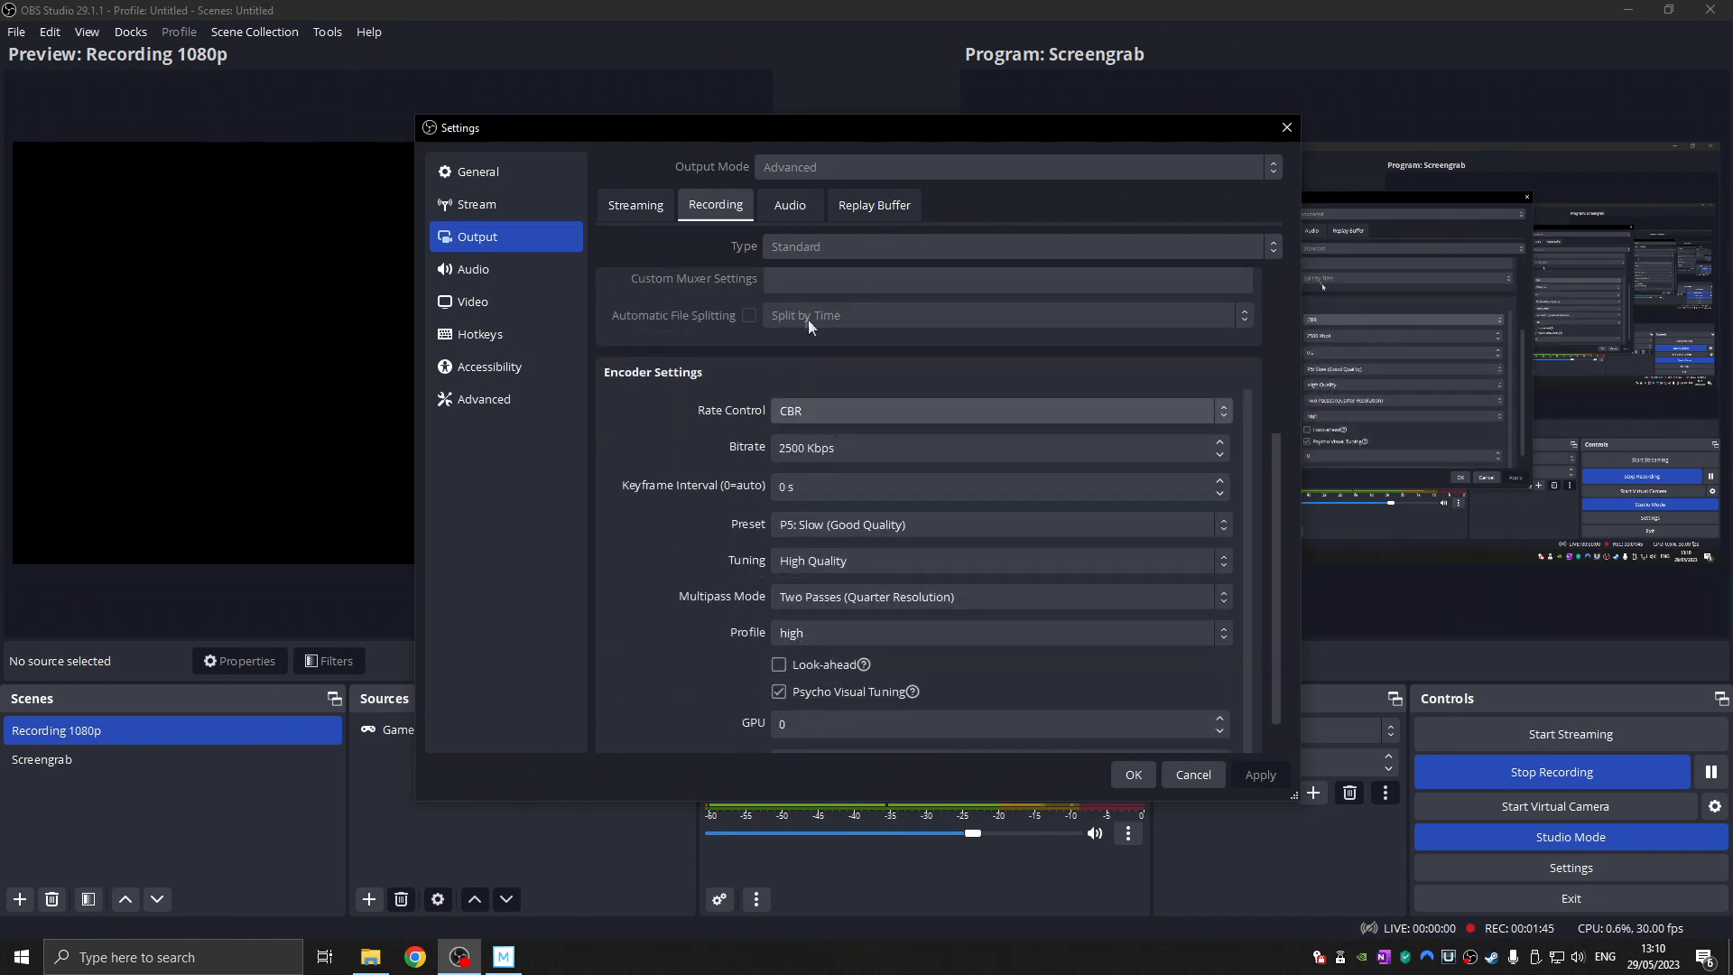
Examine the recording encoder's rate control choices and the descriptions of Psycho Visual Tuning and Look-ahead.
left_click(1225, 408)
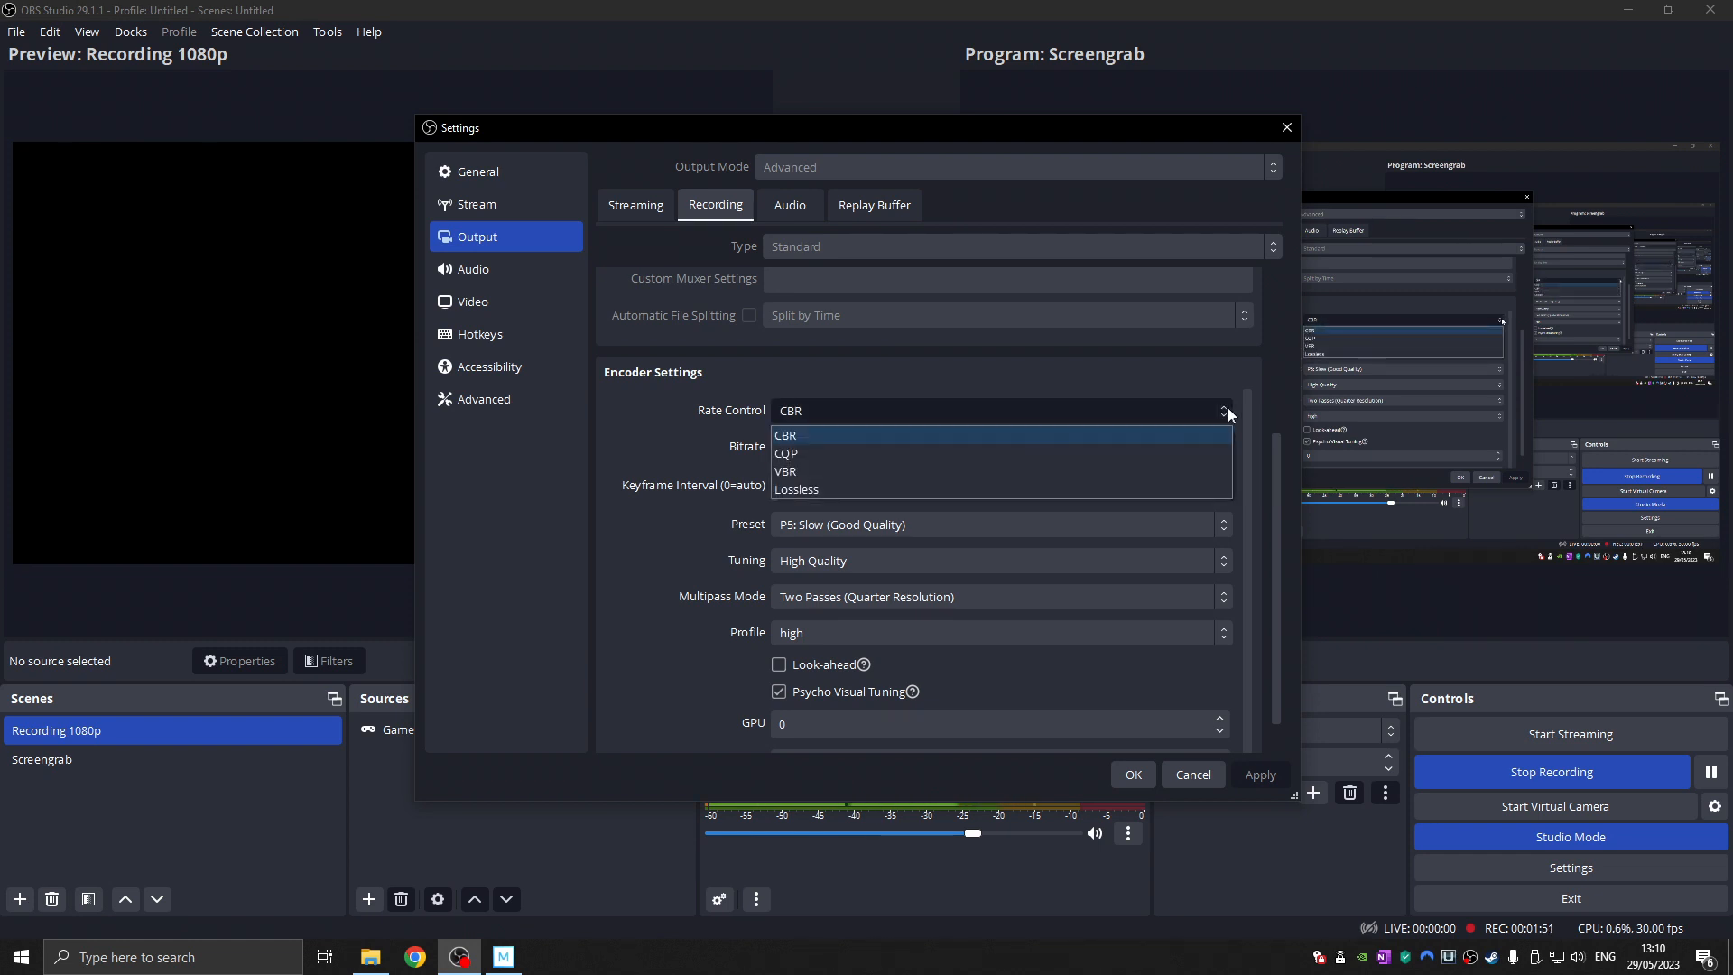
left_click(1226, 408)
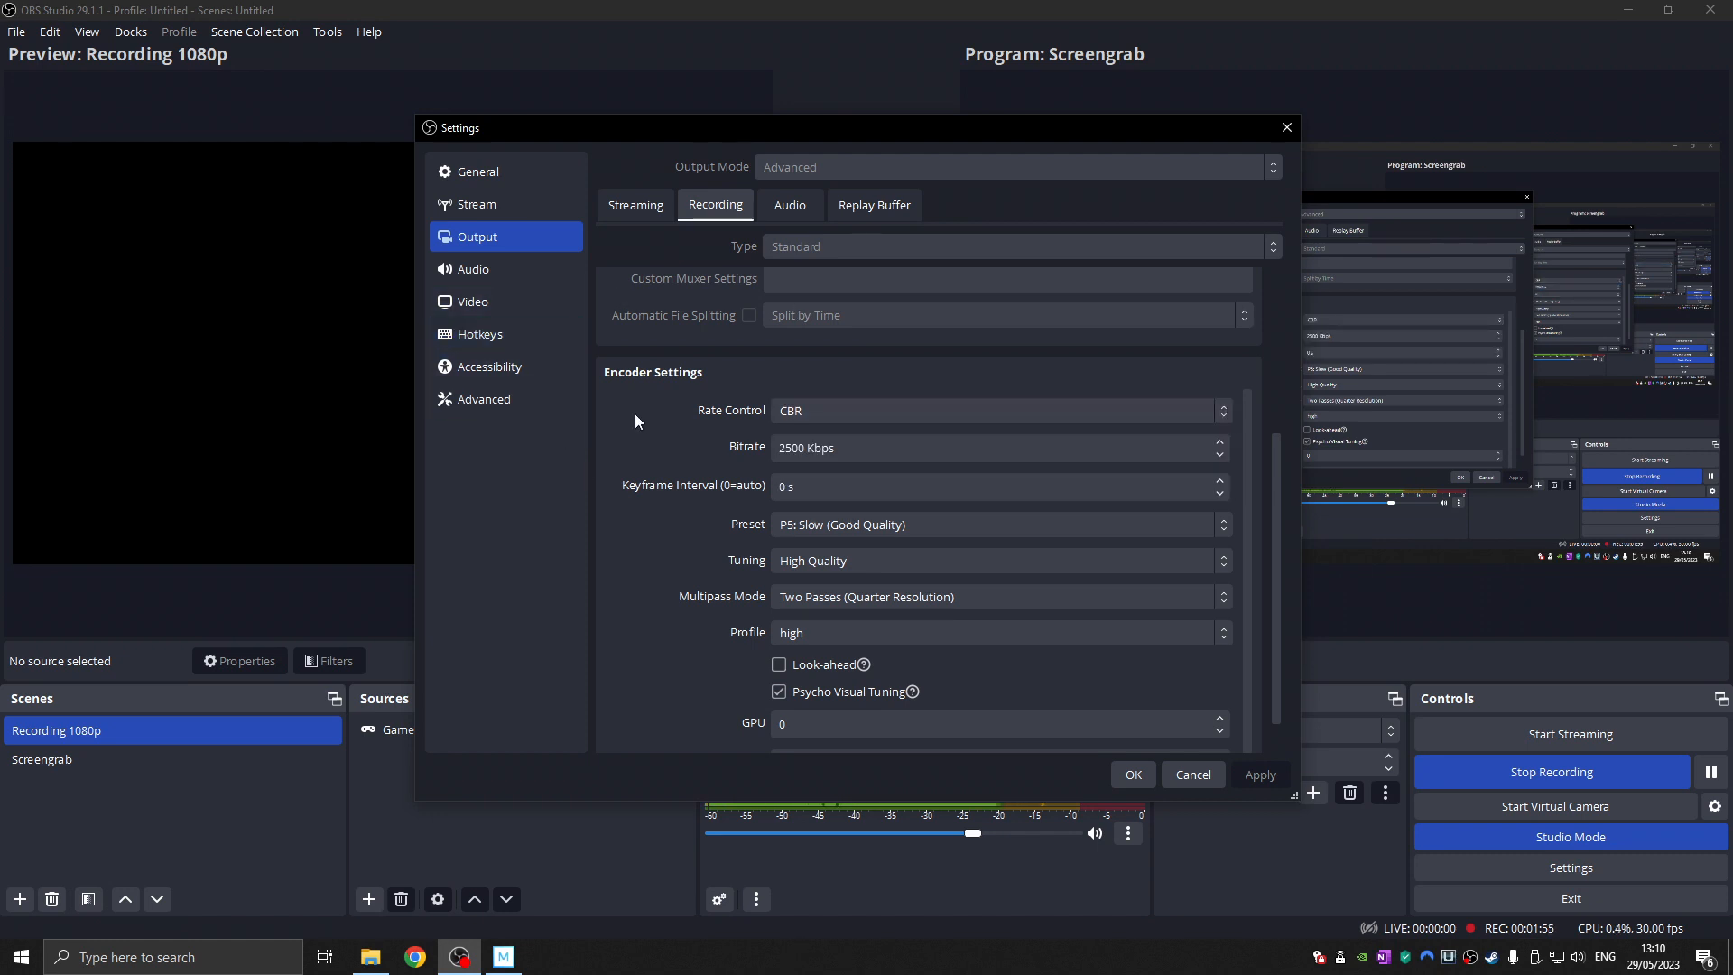
scroll(654, 478, "down", 2)
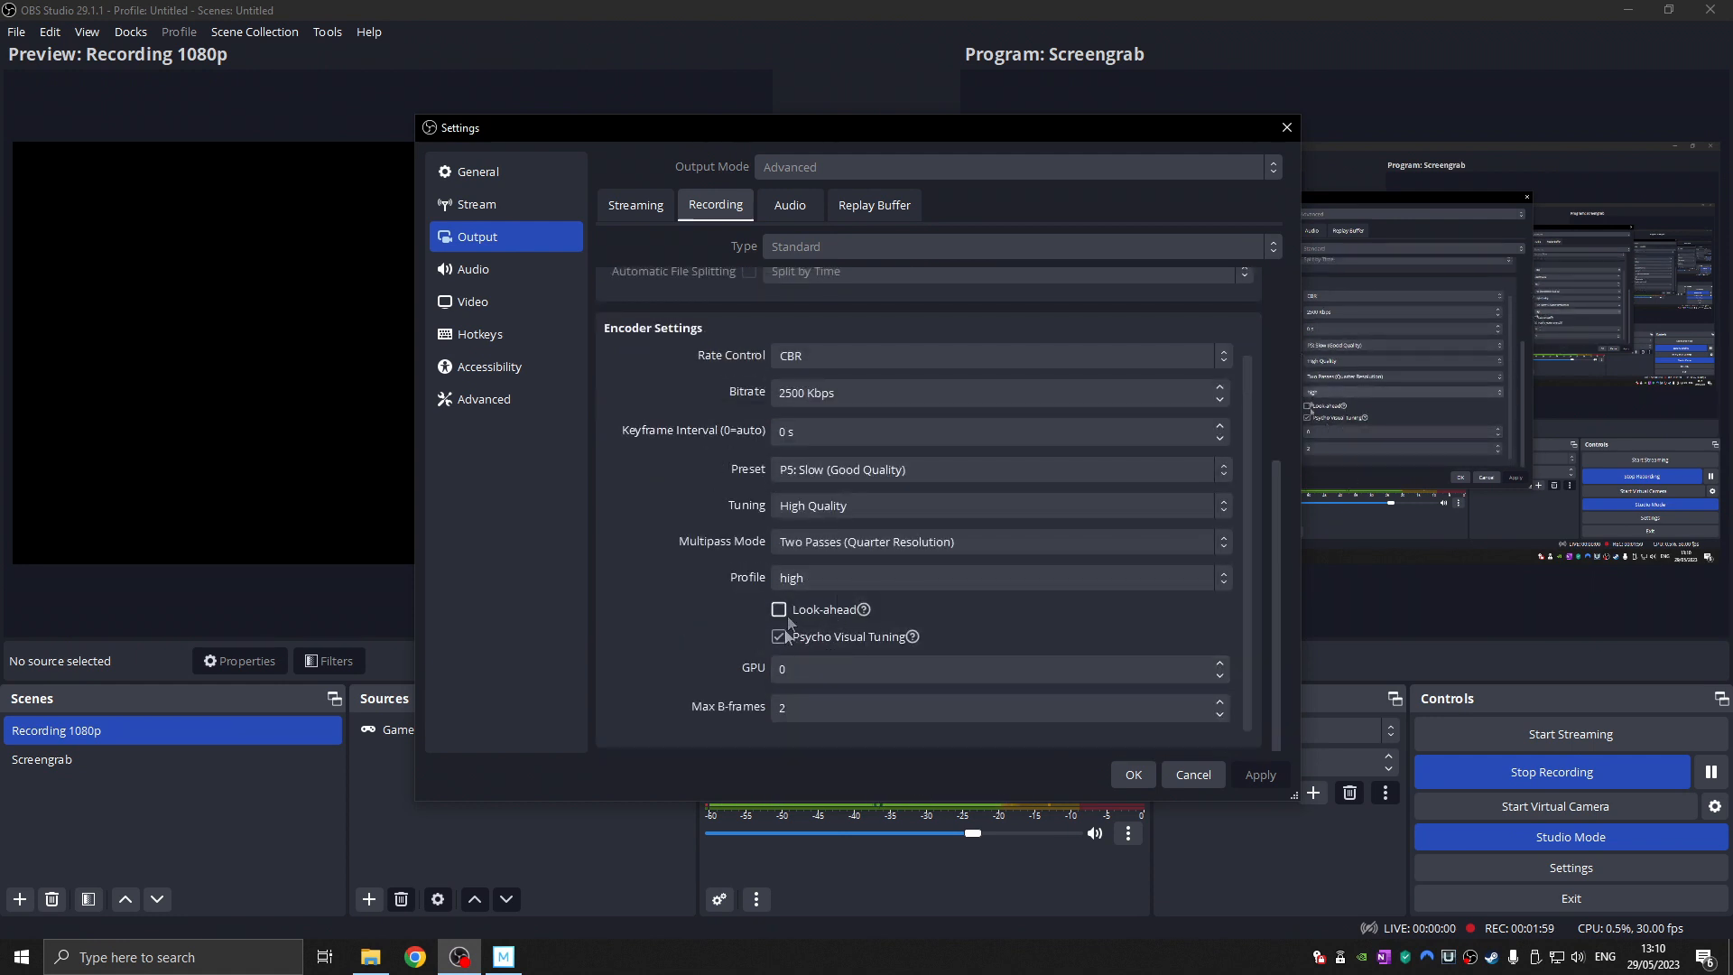
mouse_move(818, 643)
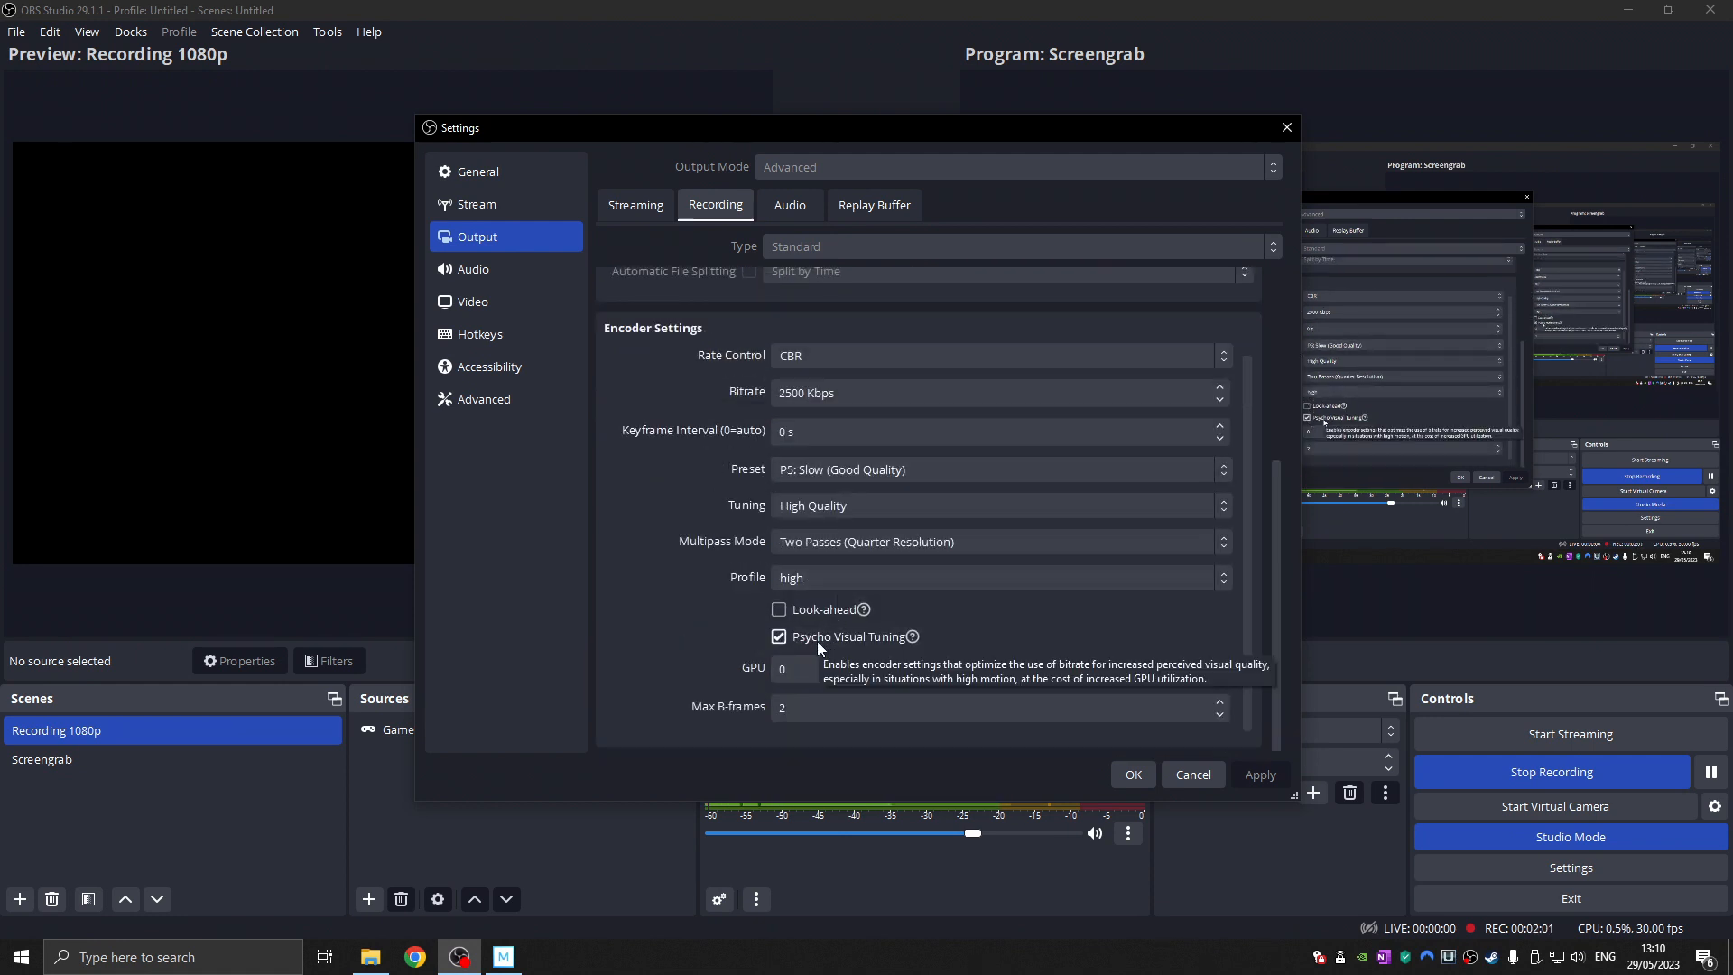
mouse_move(788, 605)
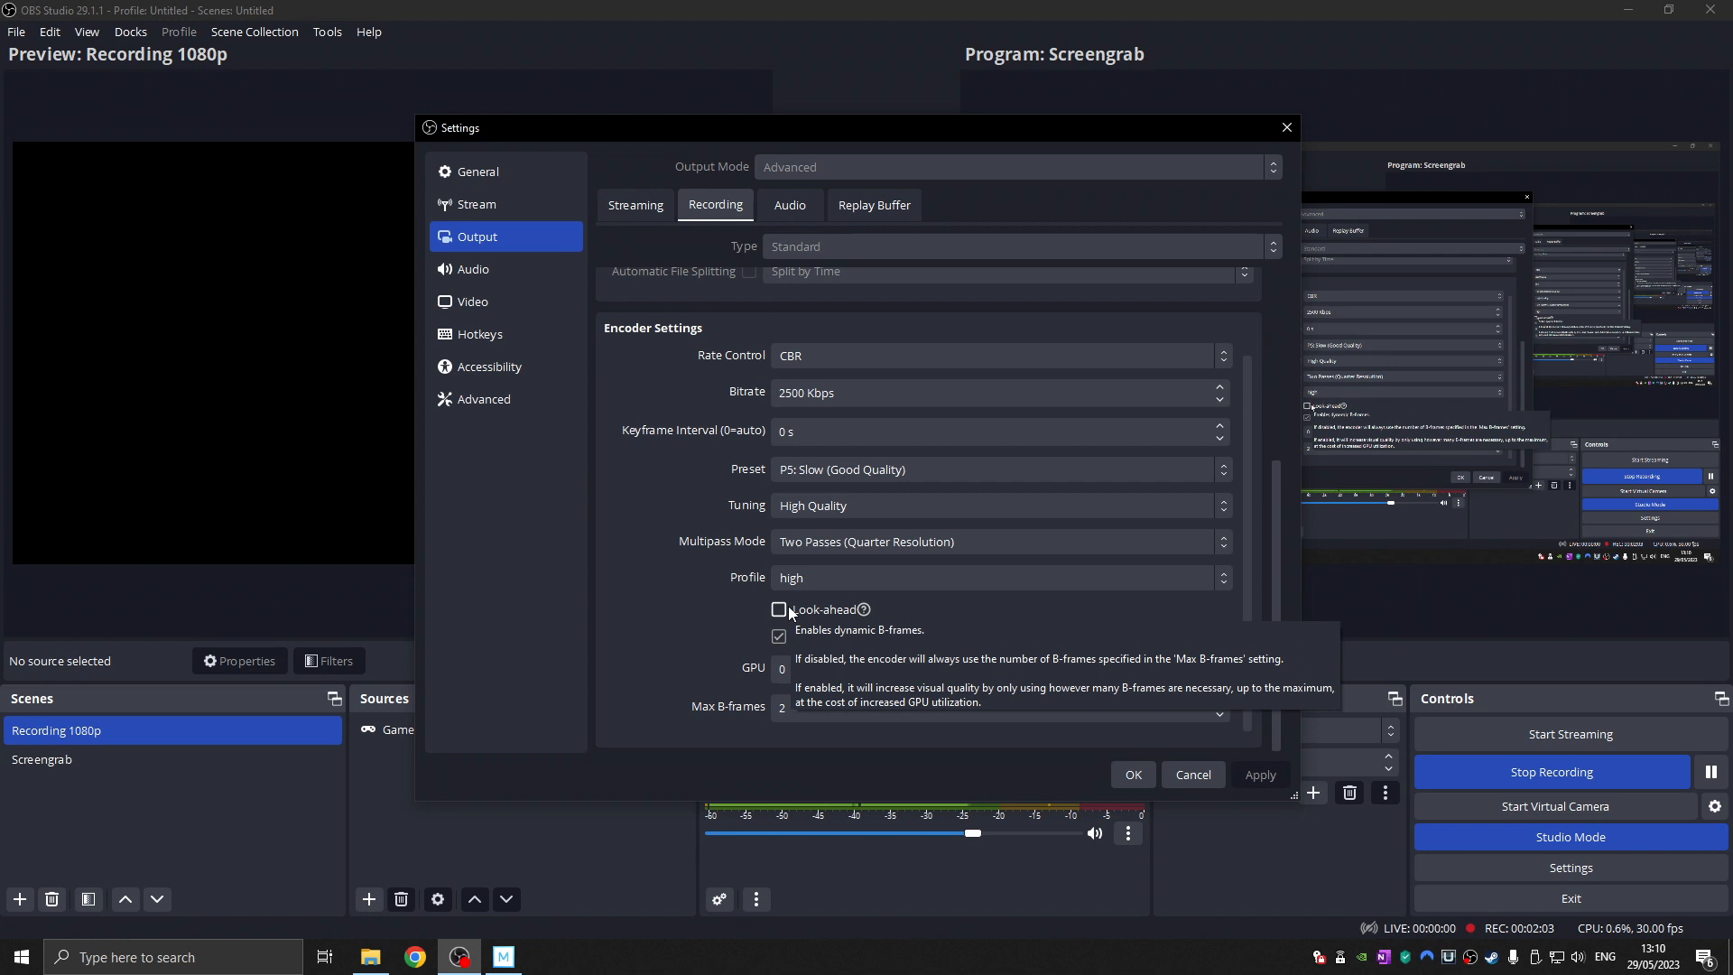
Check the output bitrates and names of the audio tracks, and return to the recording output settings.
scroll(621, 450, "up", 3)
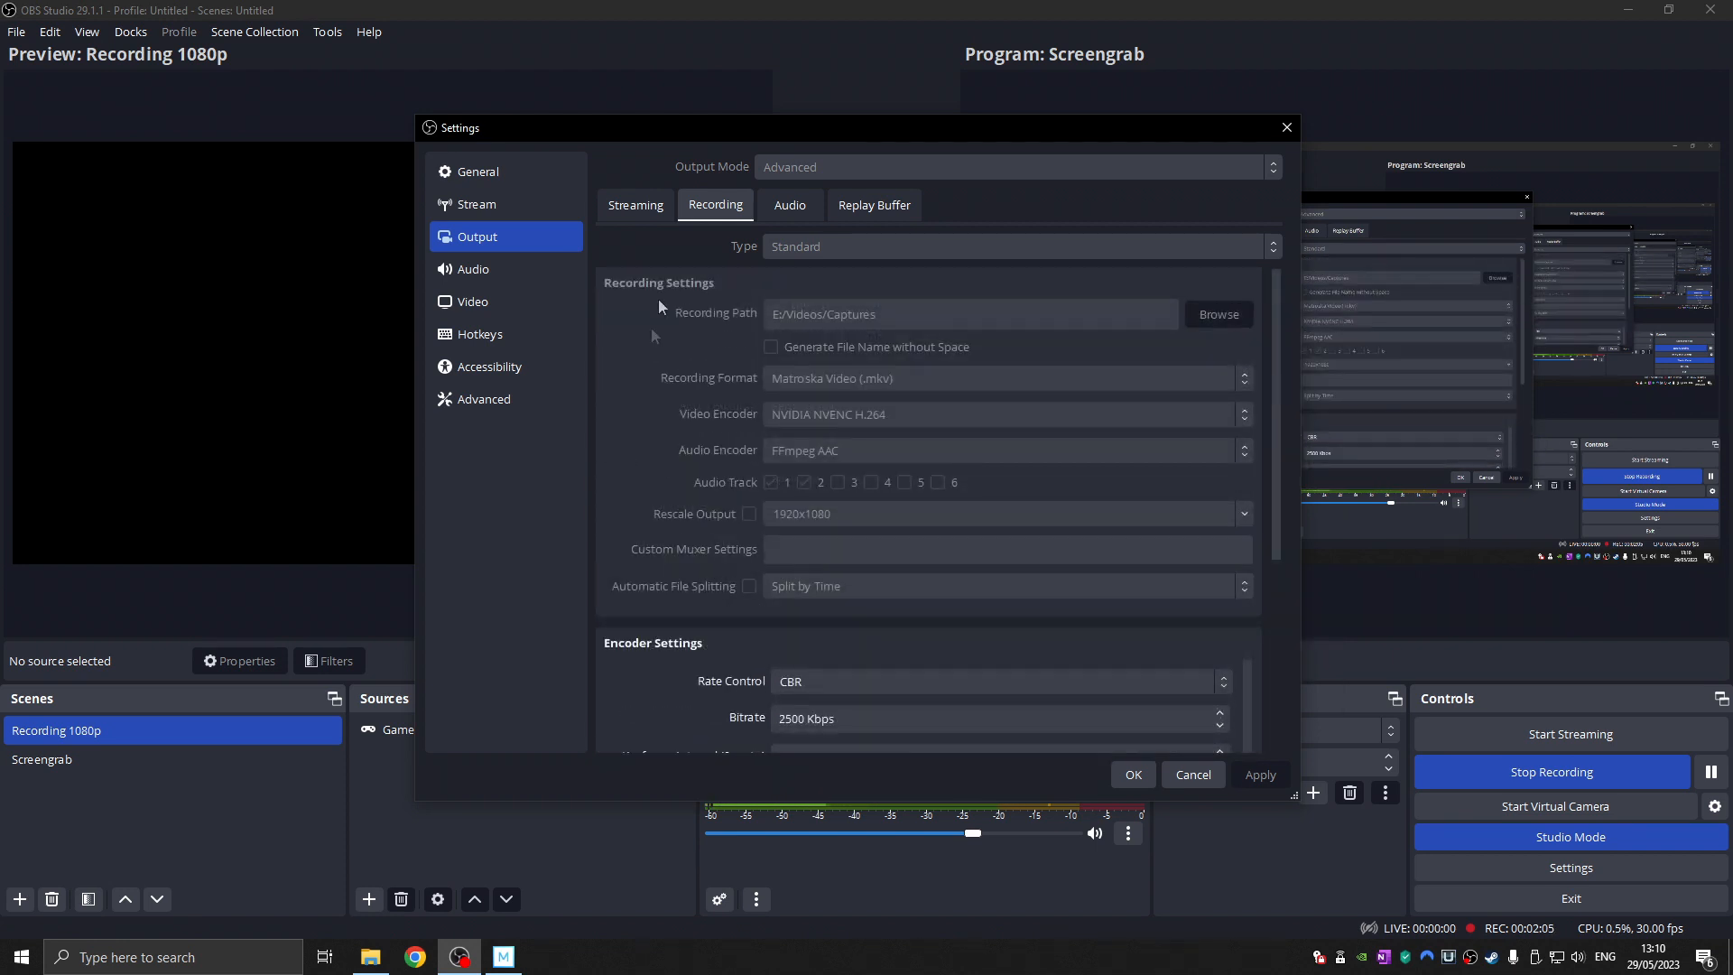
left_click(782, 205)
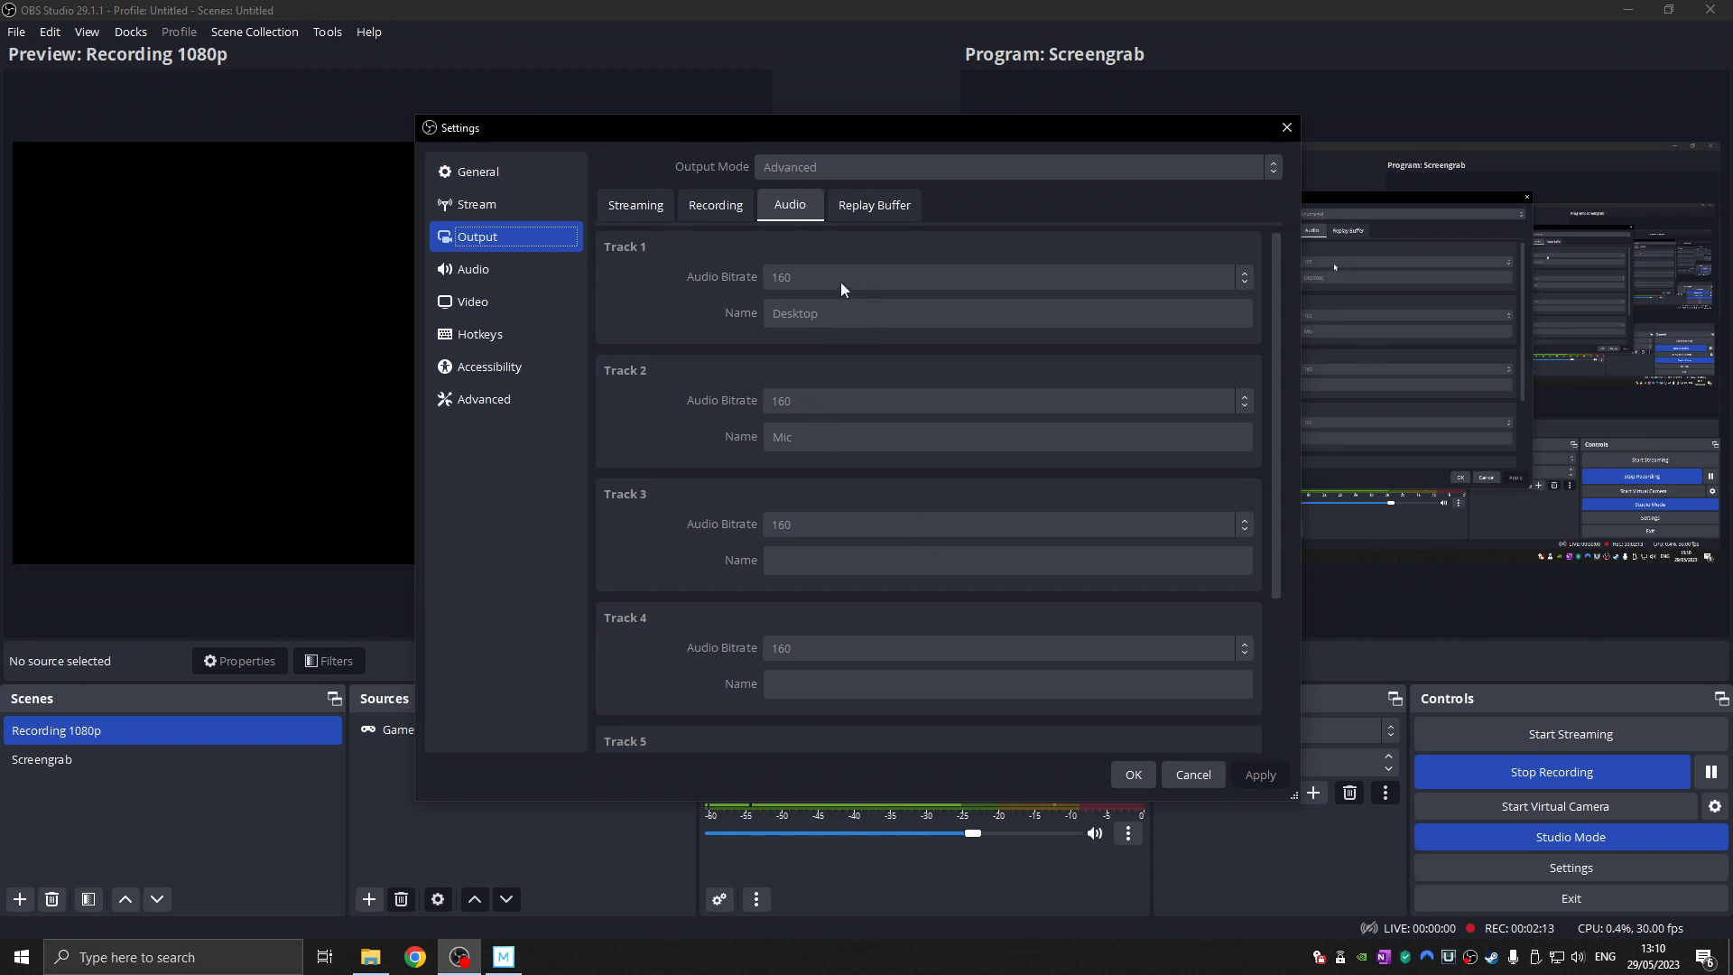
left_click(715, 205)
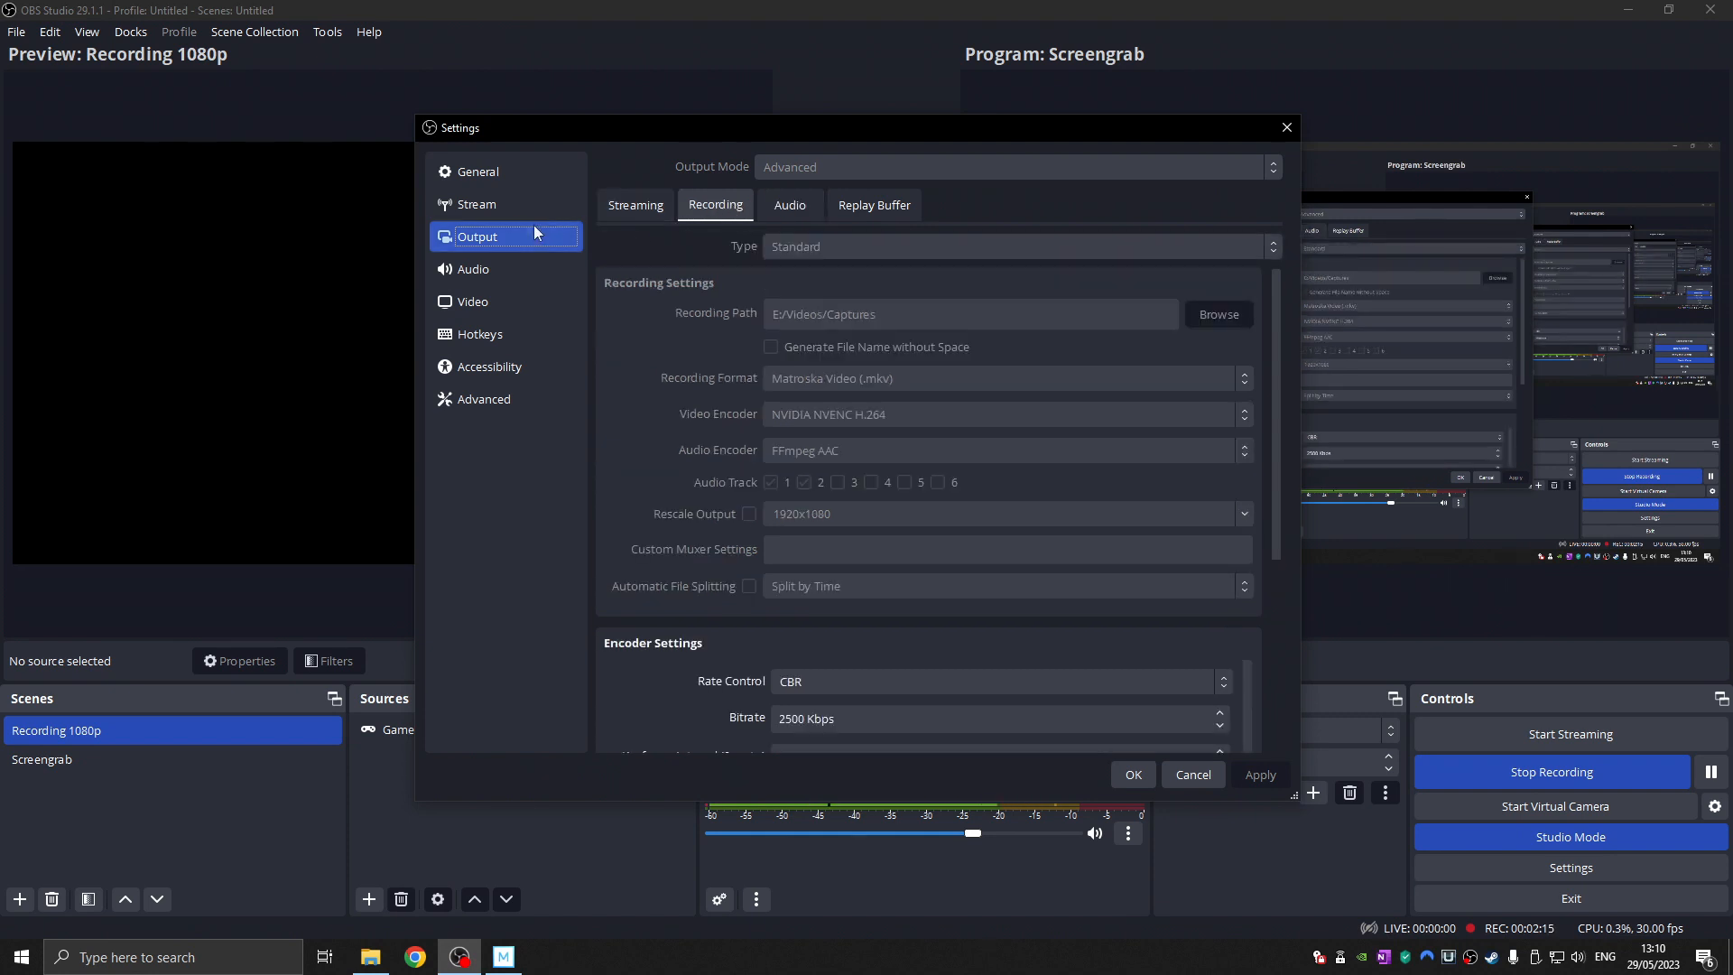
Review the global audio devices and the video resolution and frame rate settings, and close the settings.
left_click(477, 271)
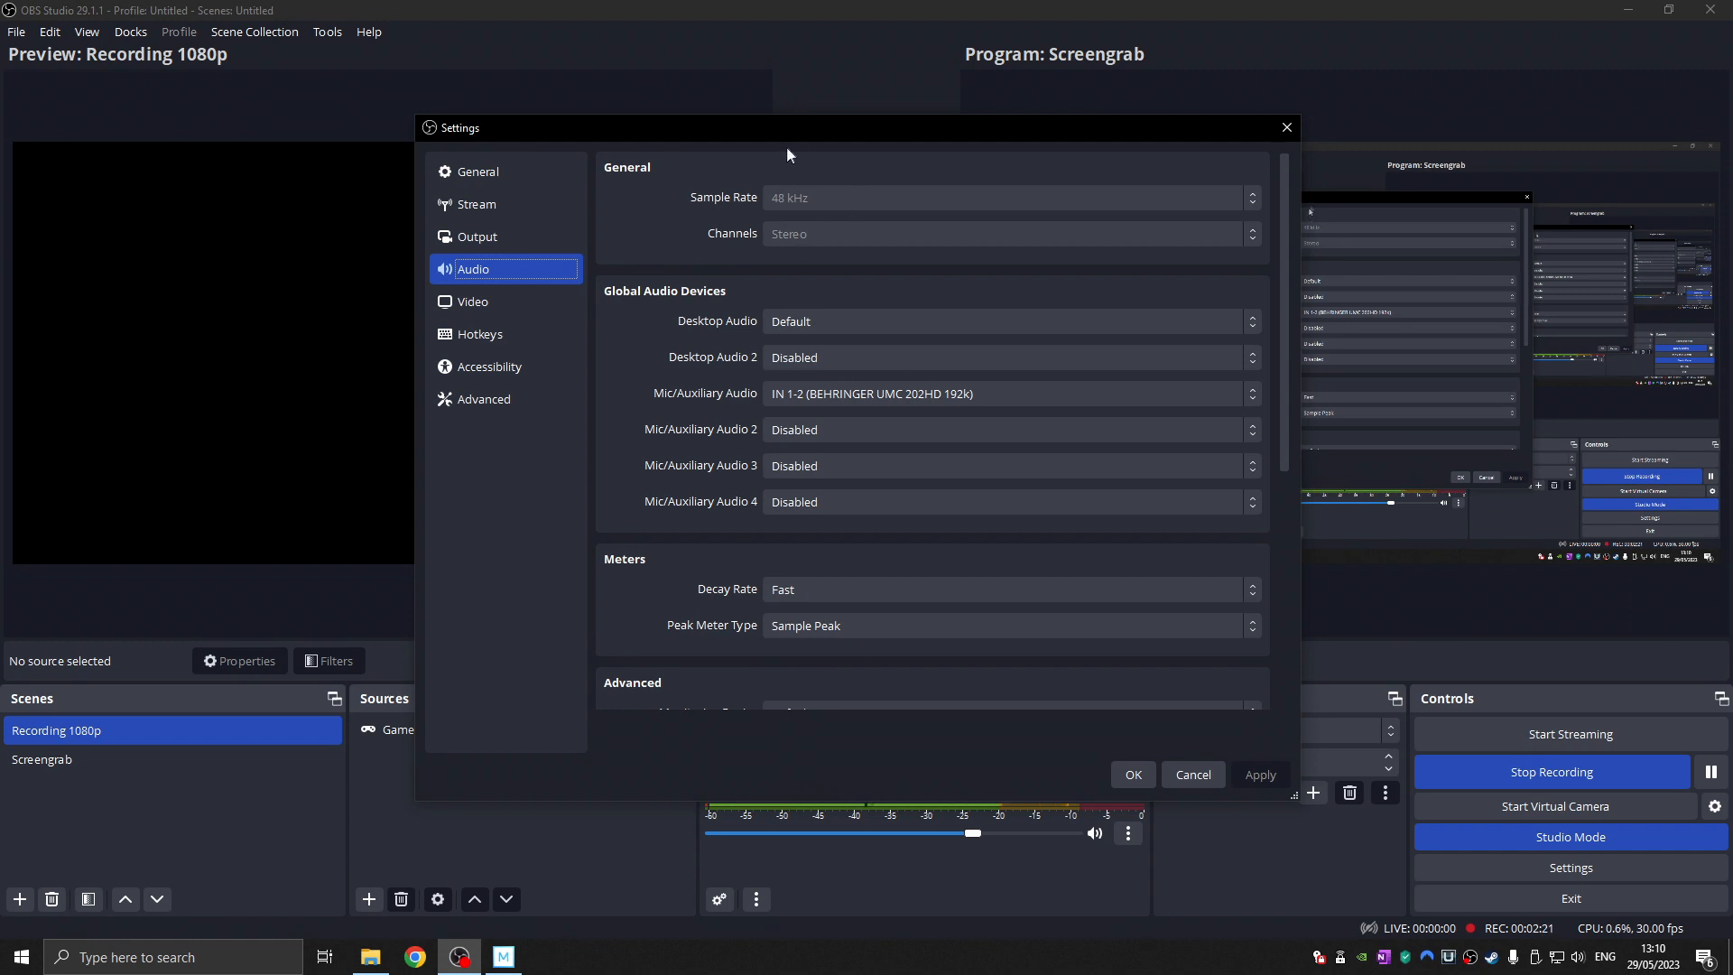
left_click_drag(777, 130, 878, 44)
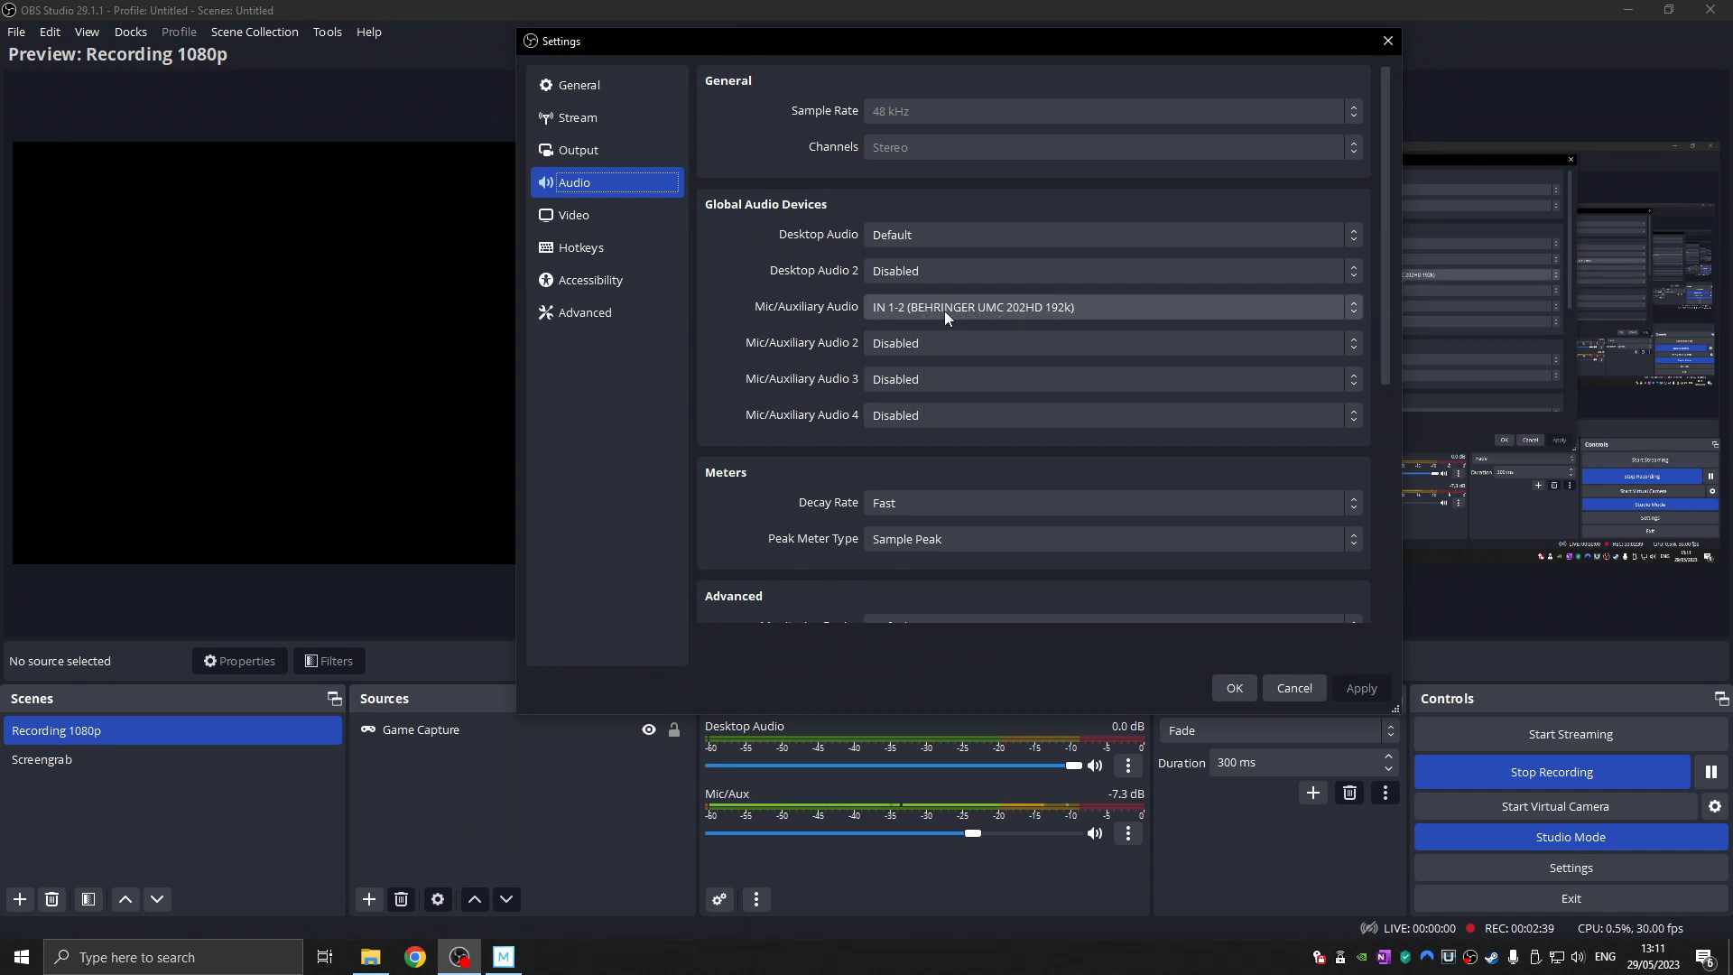
left_click(578, 215)
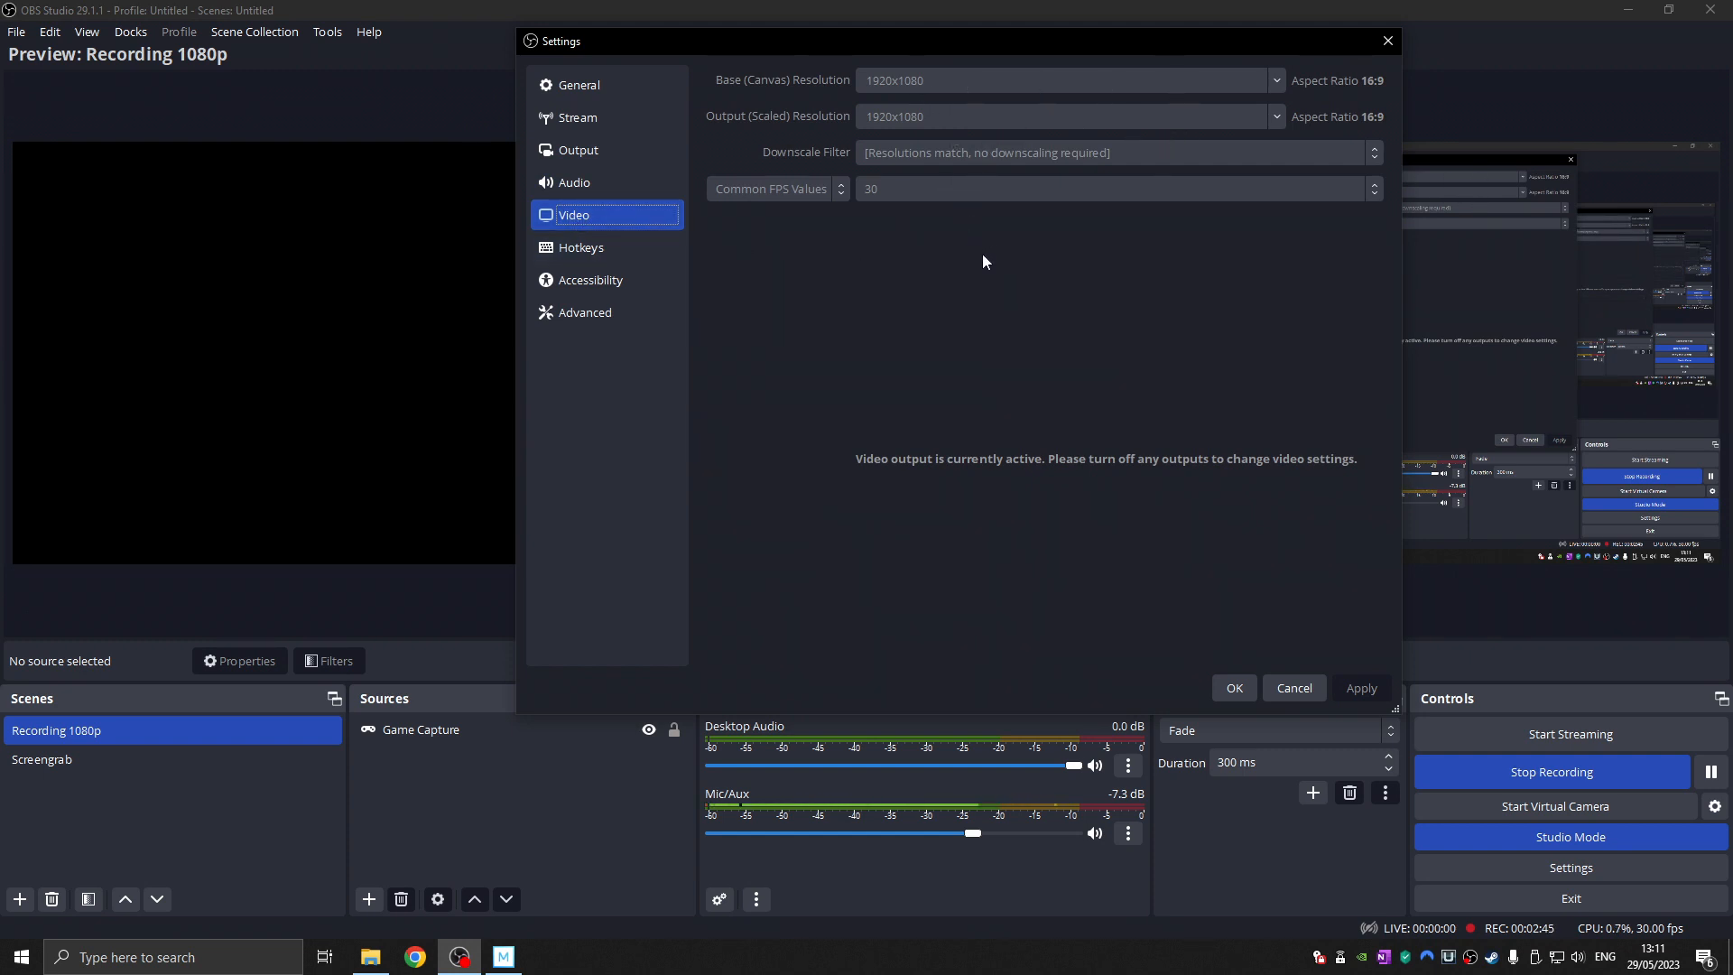
left_click(1242, 685)
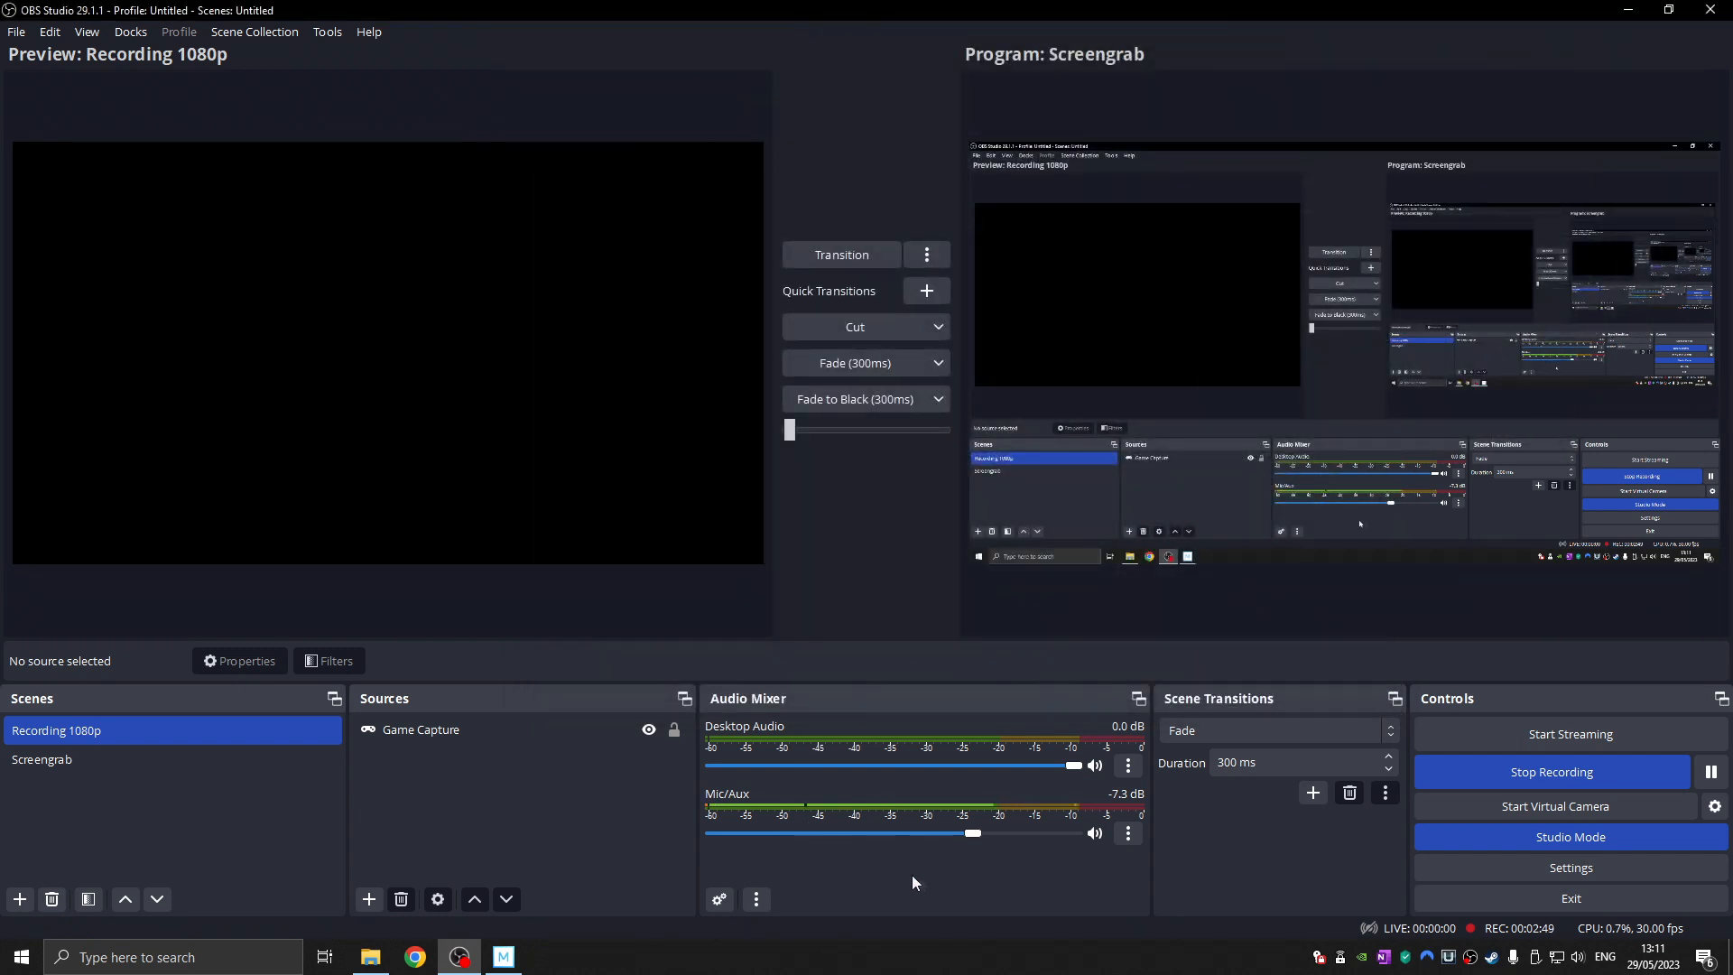
Inspect the track assignments of Desktop Audio and Mic/Aux in the Advanced Audio Properties.
left_click(1128, 836)
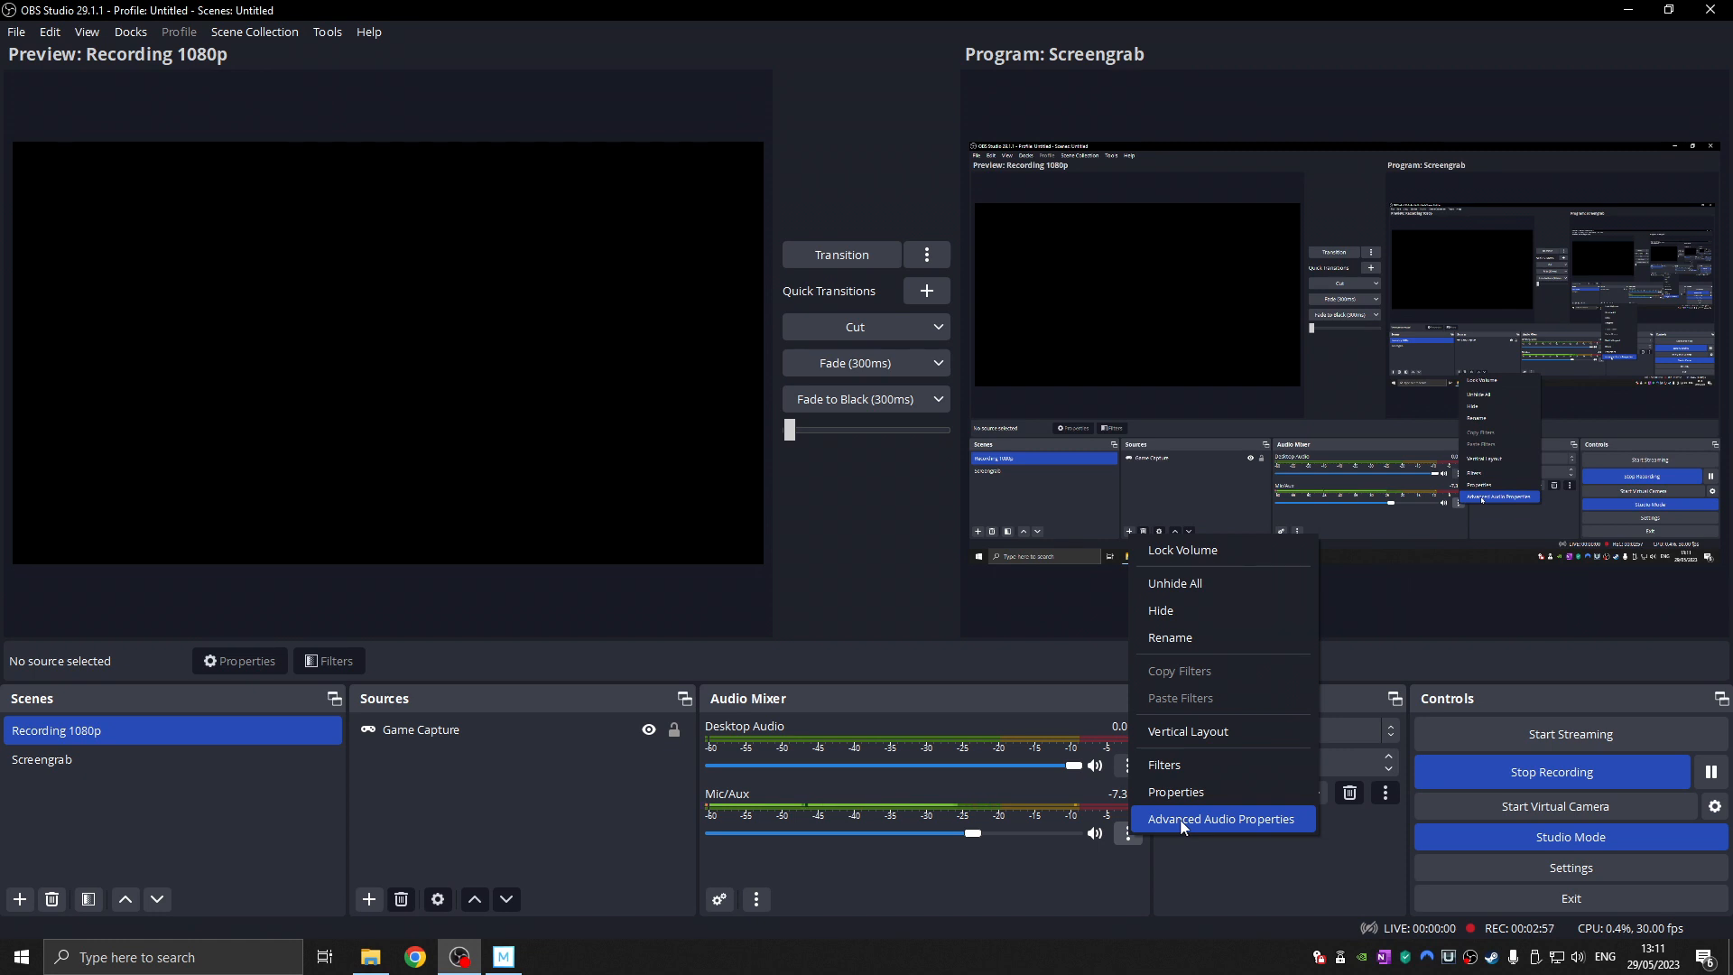
left_click(1243, 822)
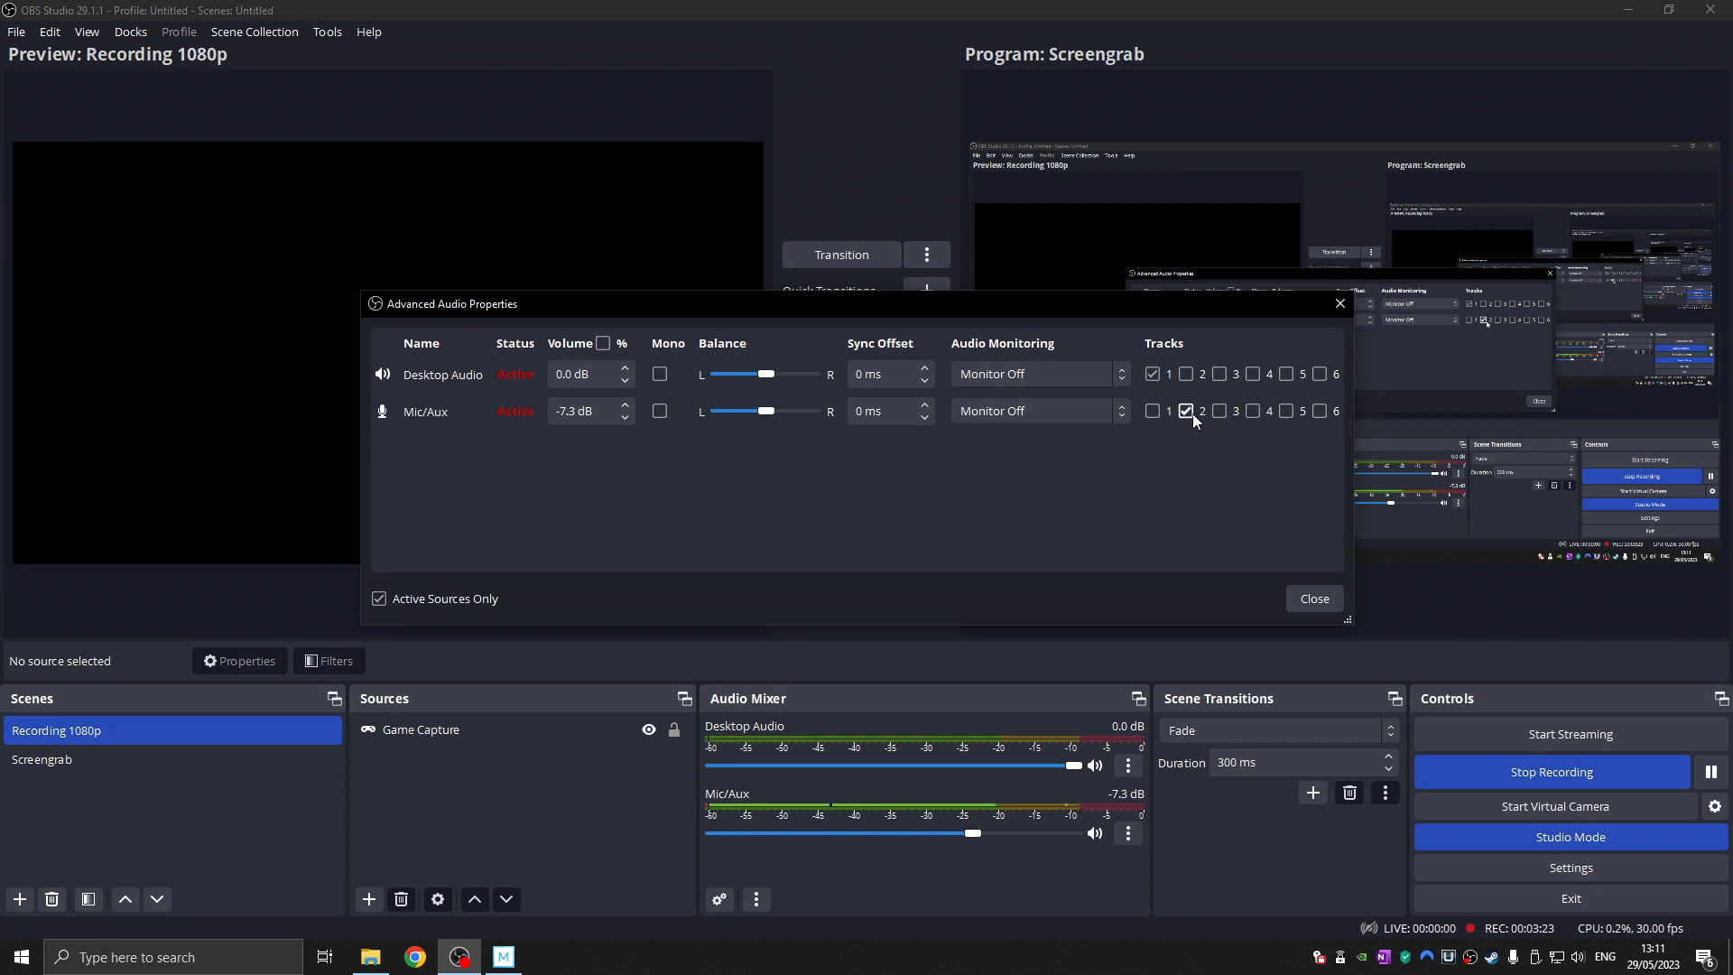
left_click(1316, 599)
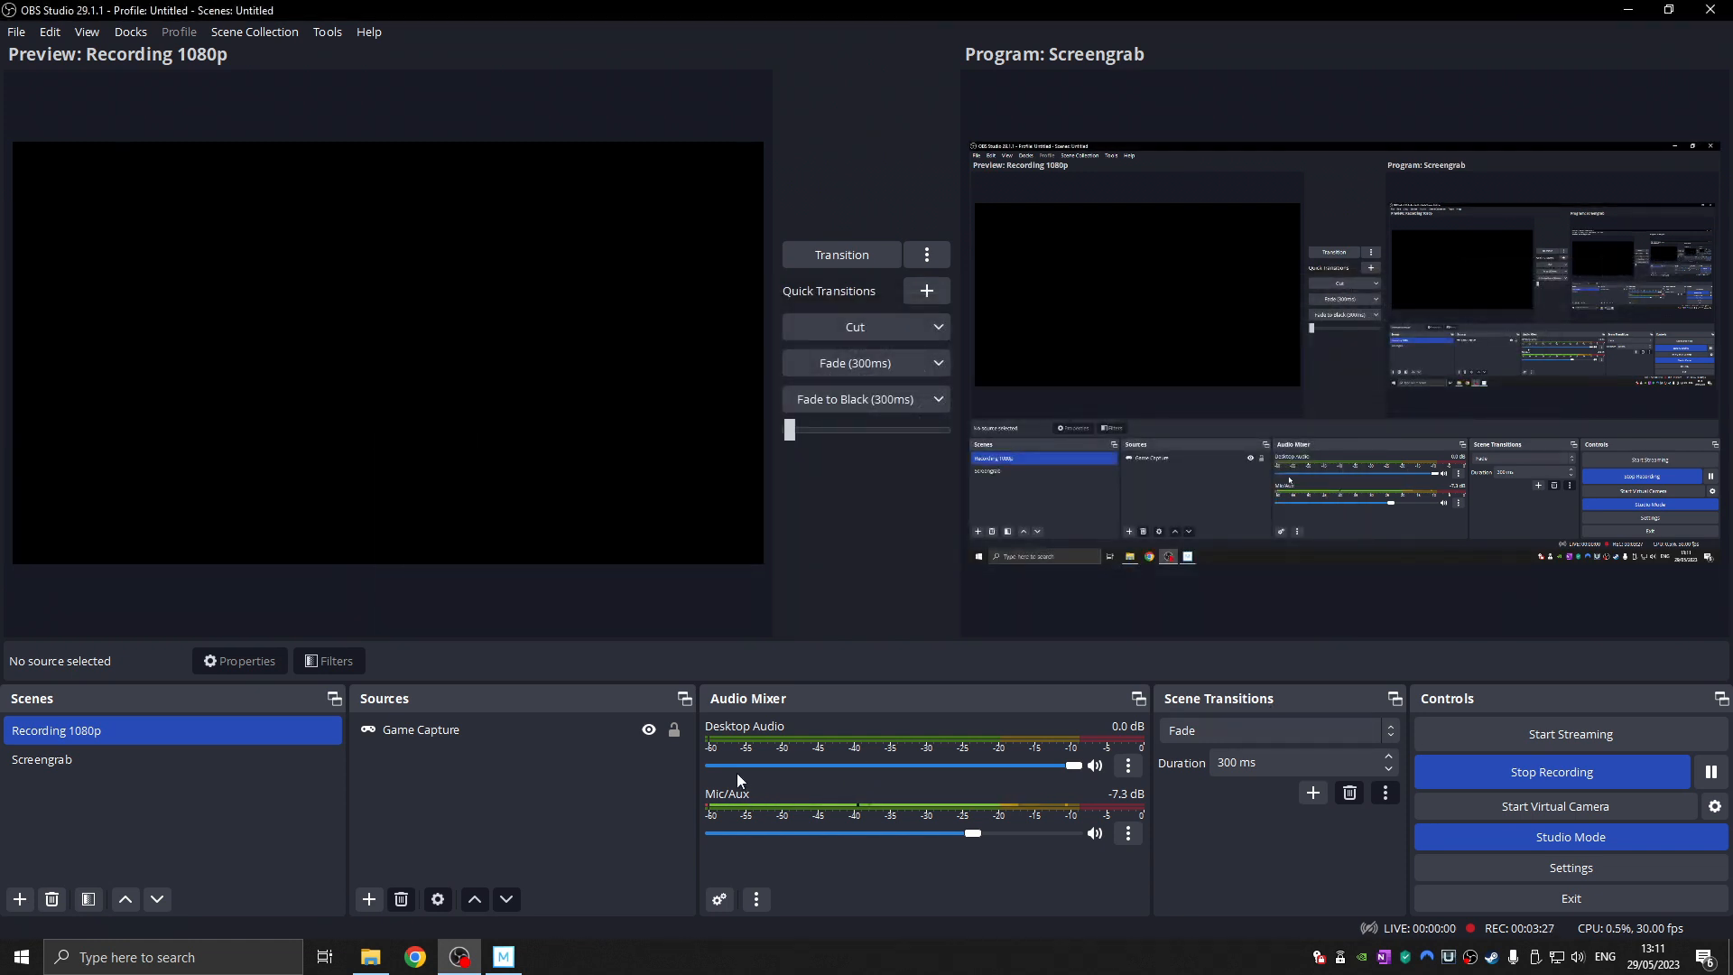
Look at the recordings in the E:\Videos\Captures folder and locate the Remux Recordings command in OBS Studio.
left_click(370, 957)
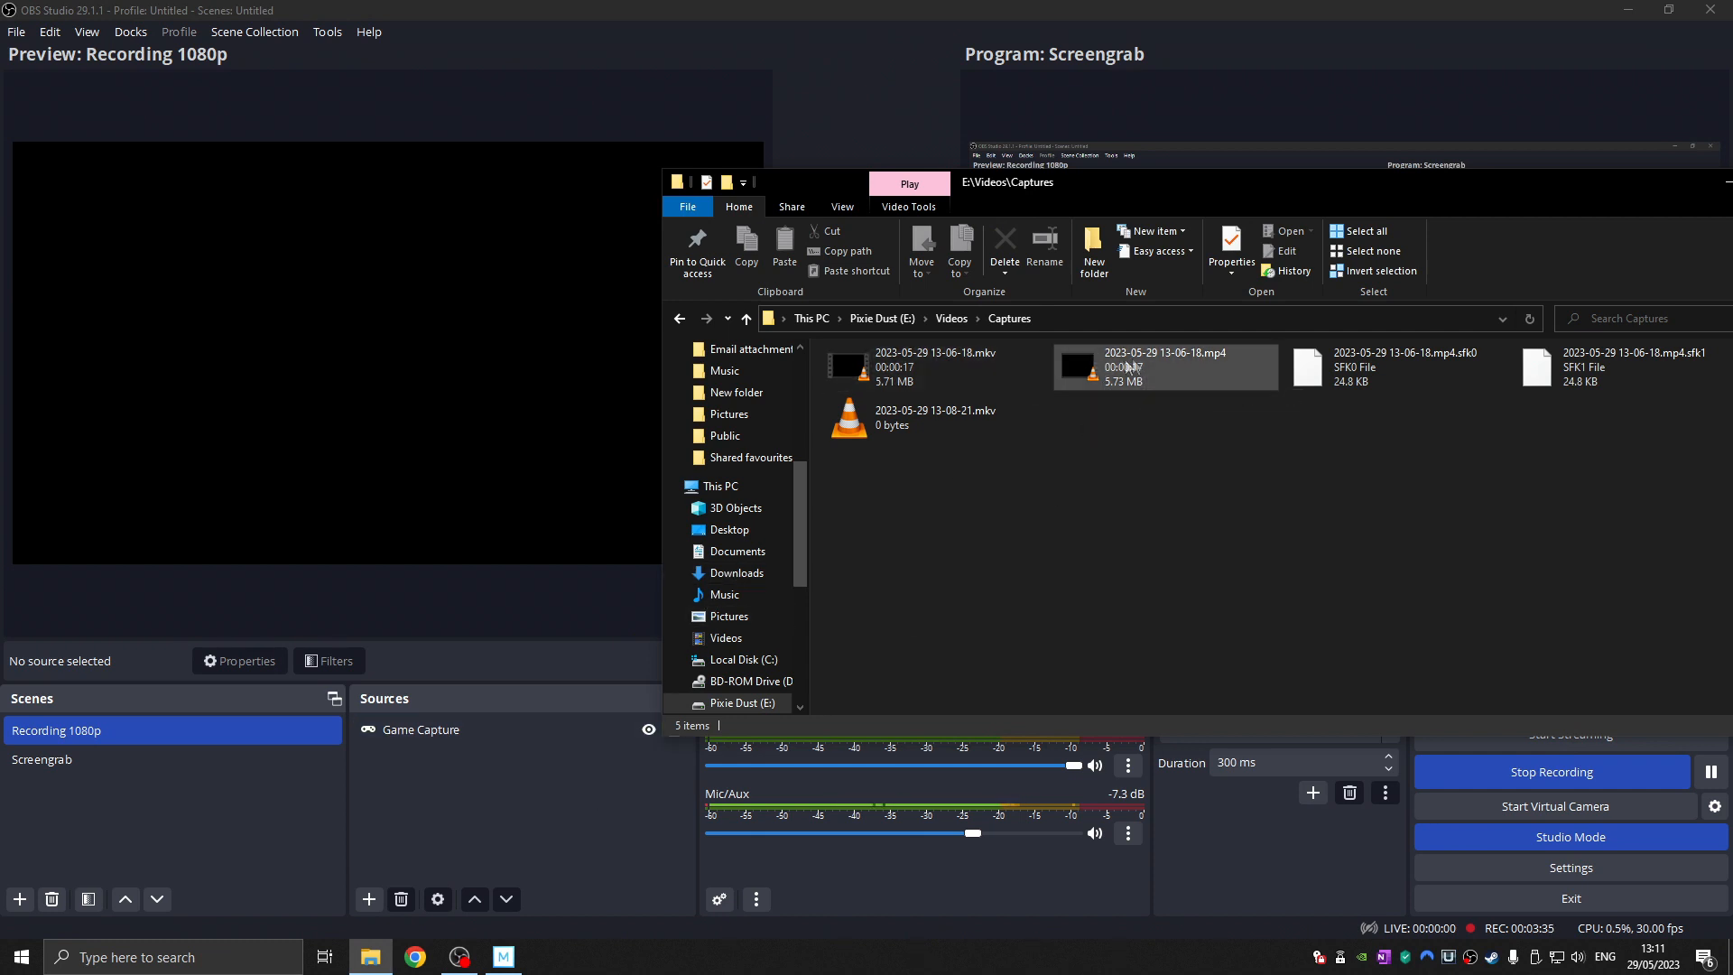
left_click(504, 957)
left_click(370, 957)
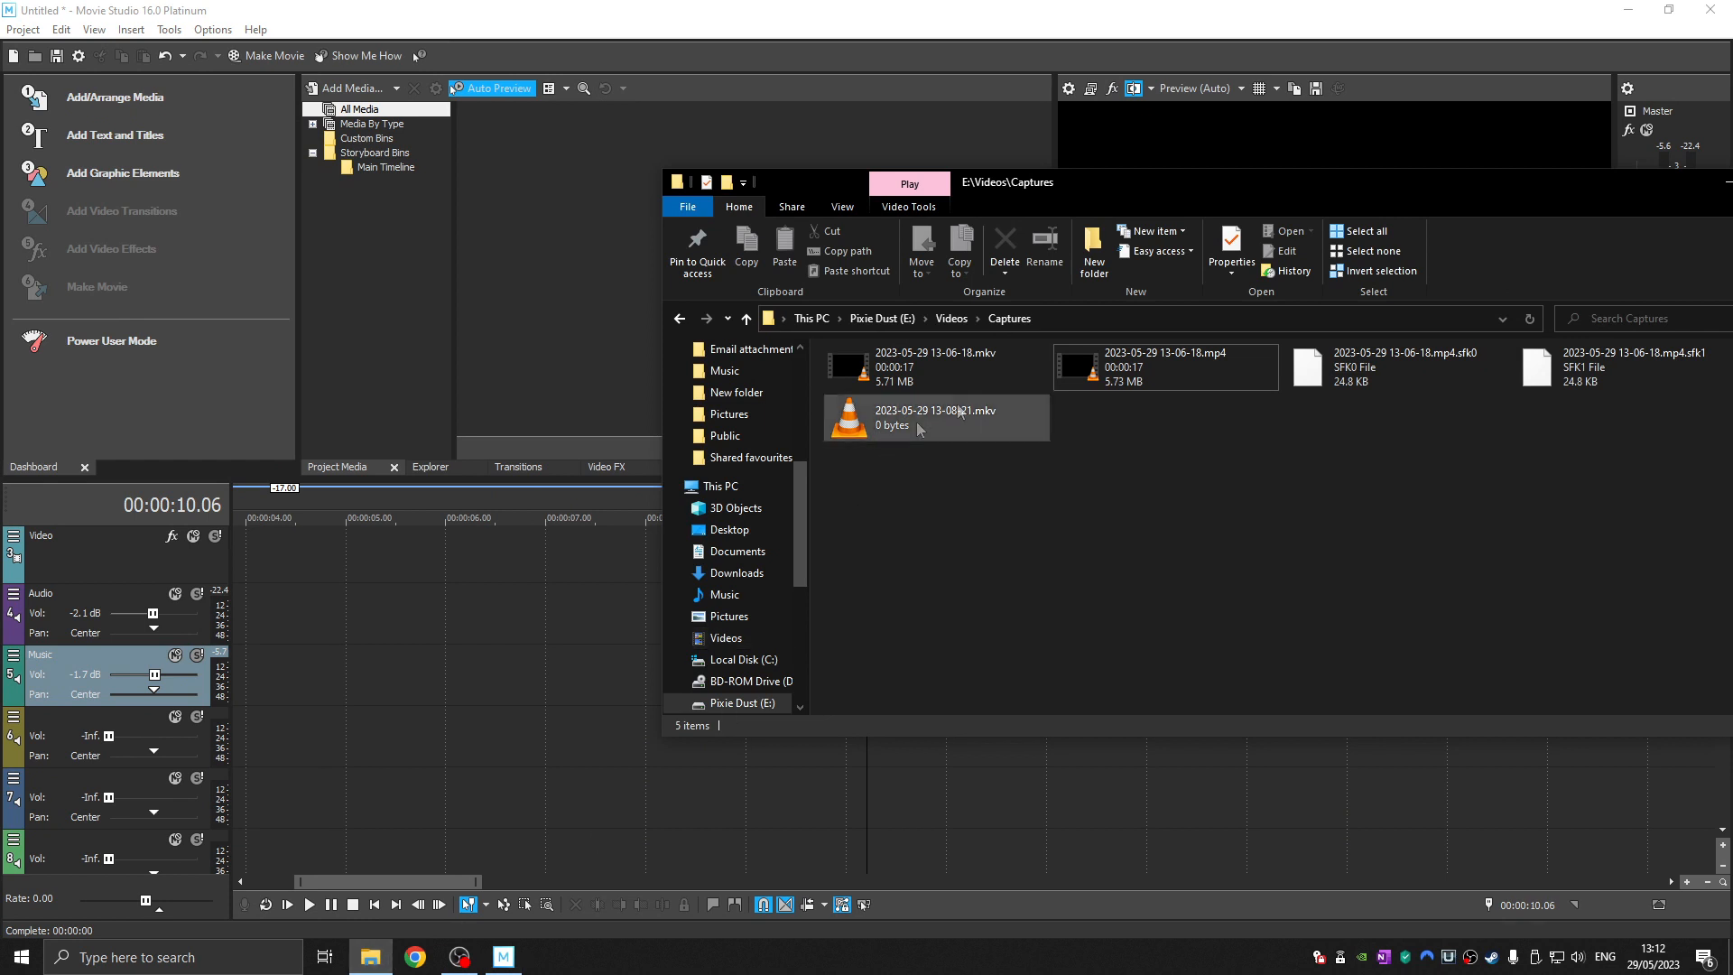
left_click(23, 36)
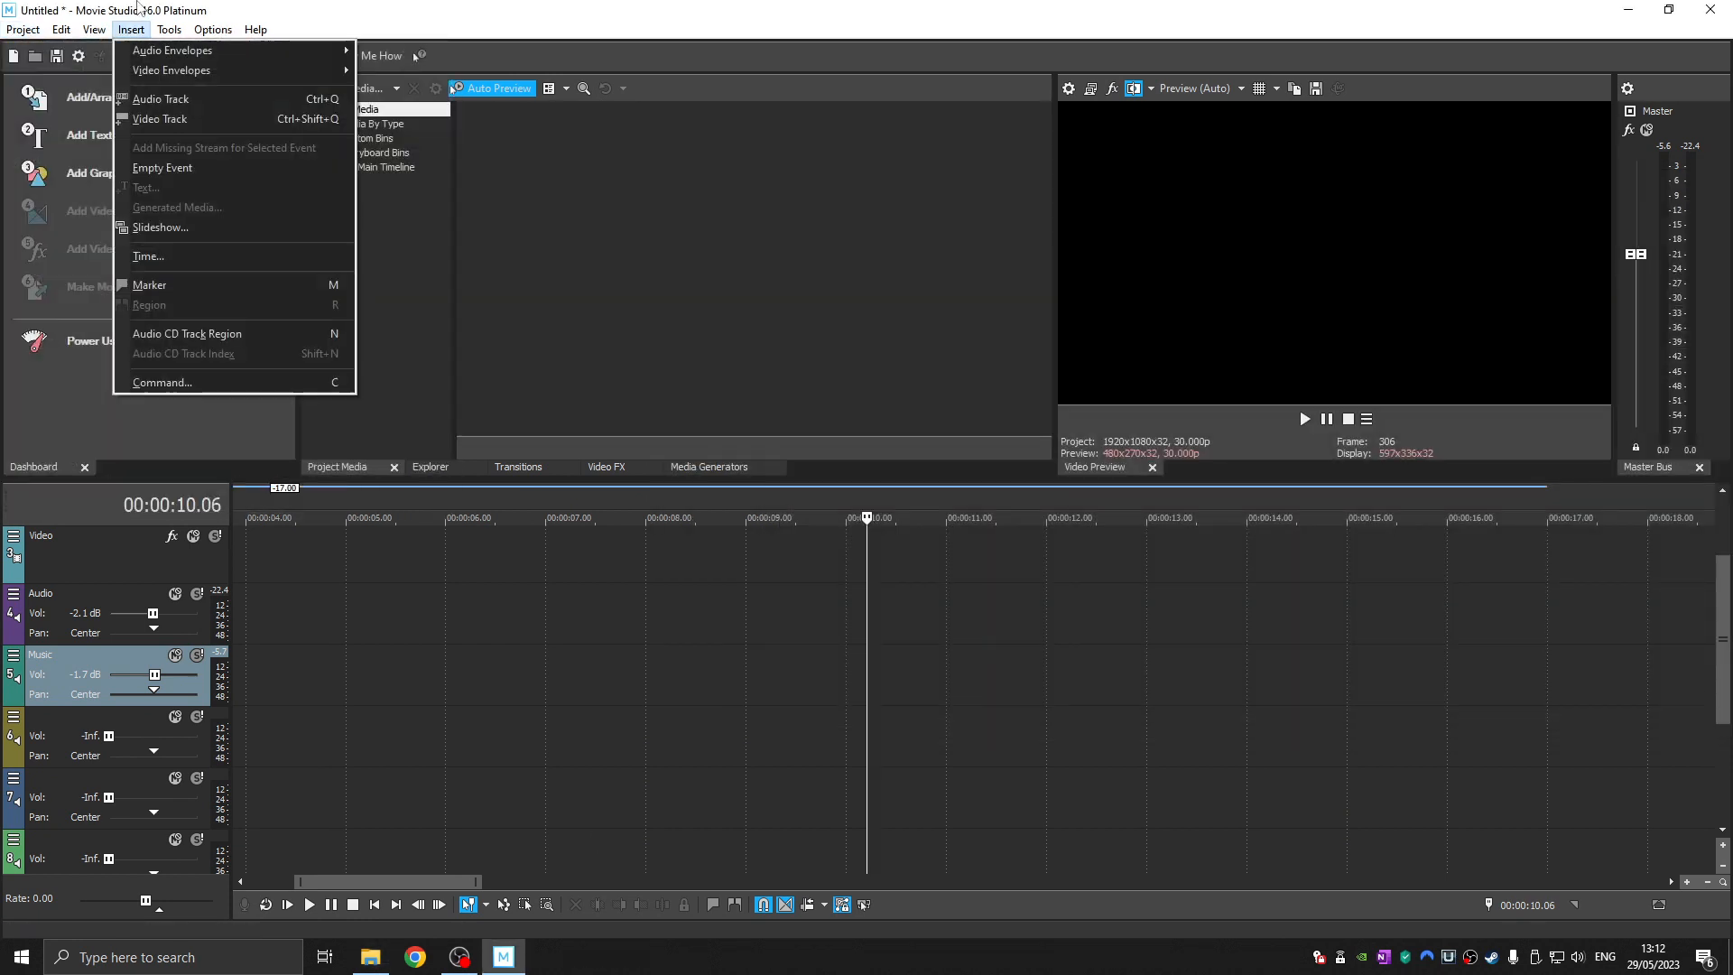
left_click(460, 957)
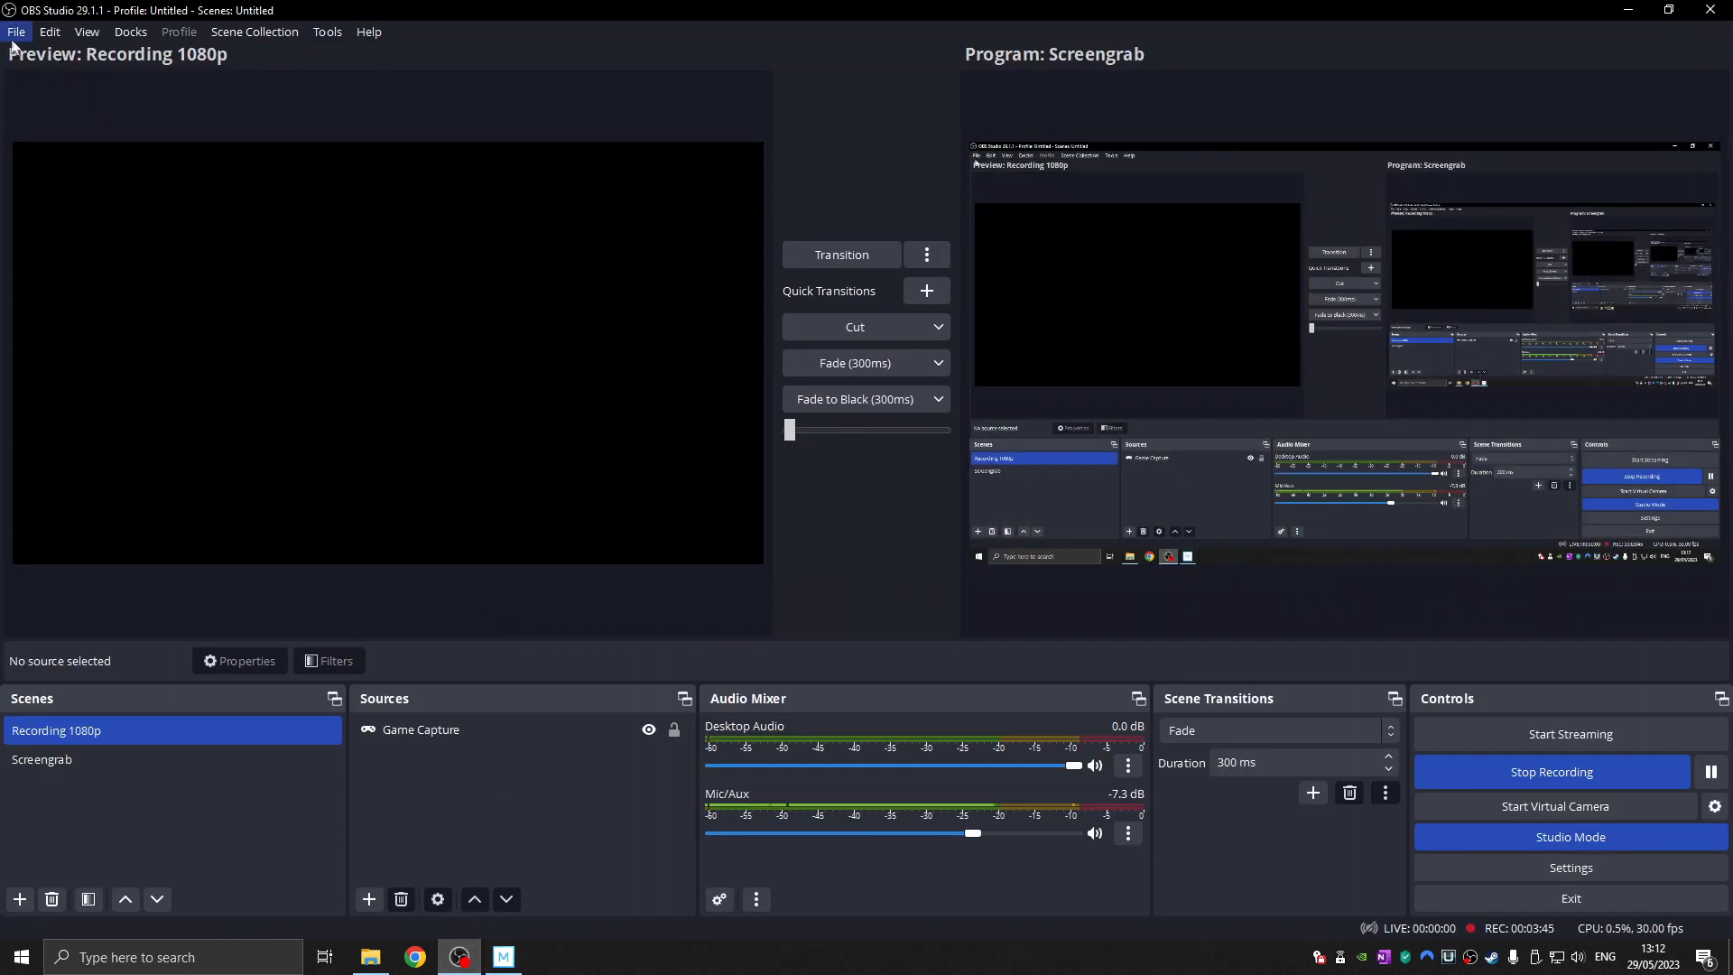
left_click(17, 33)
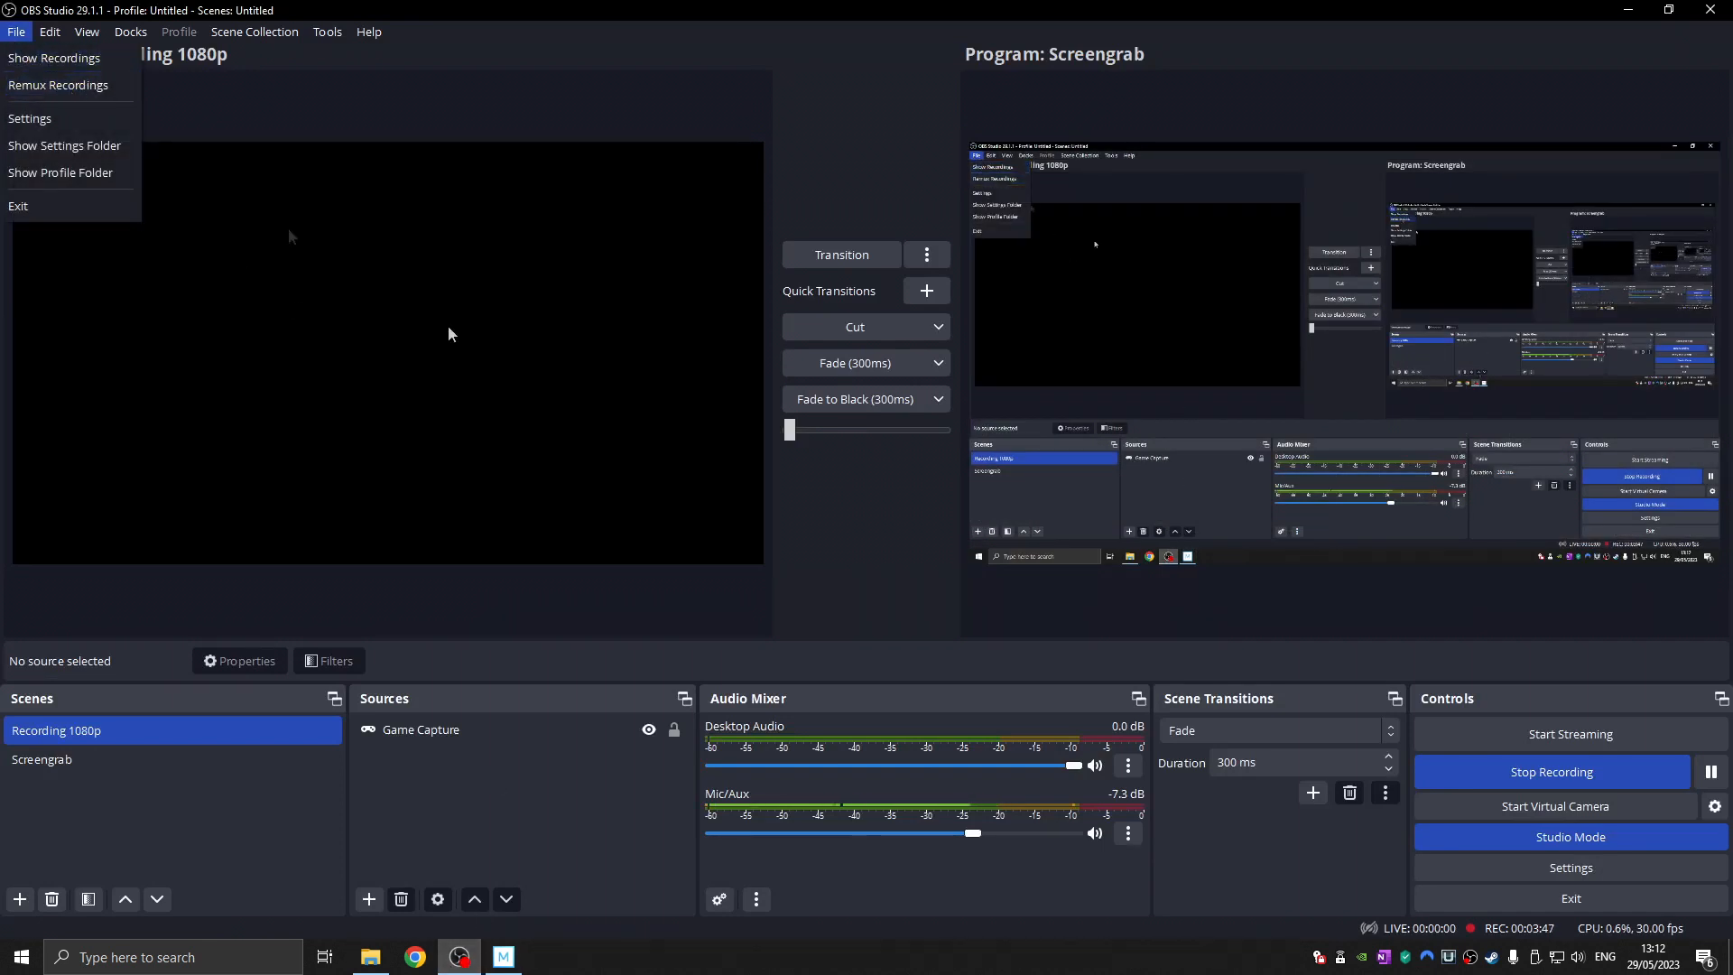
left_click(370, 956)
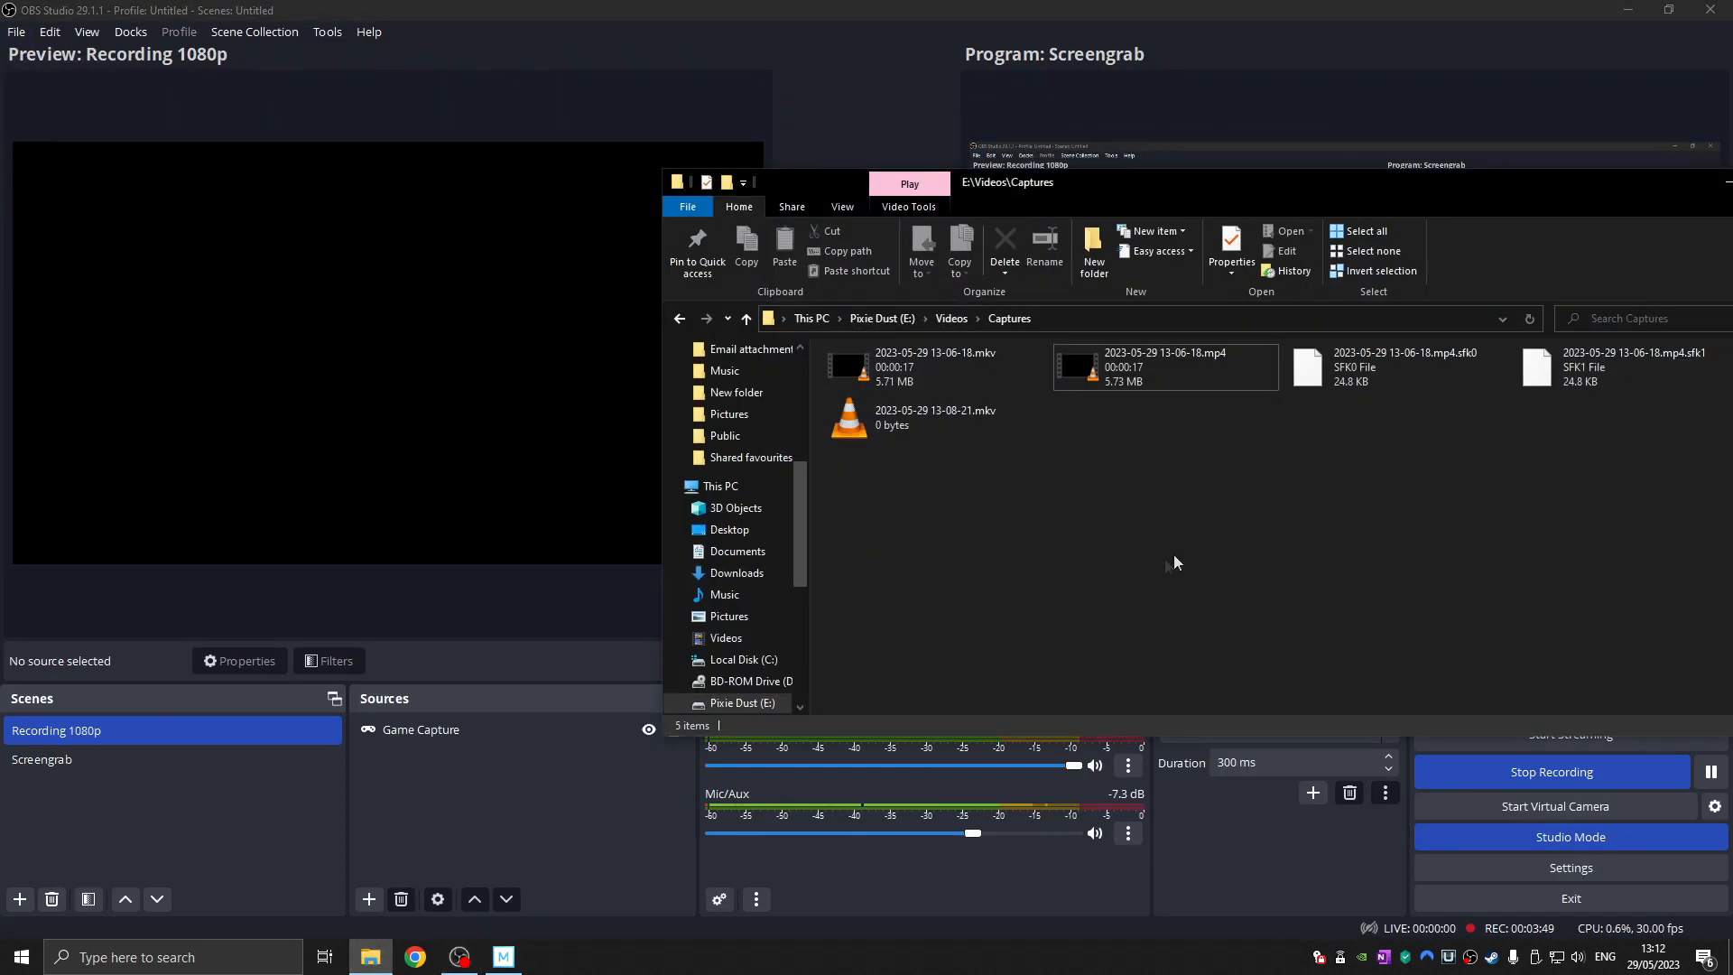
left_click(503, 957)
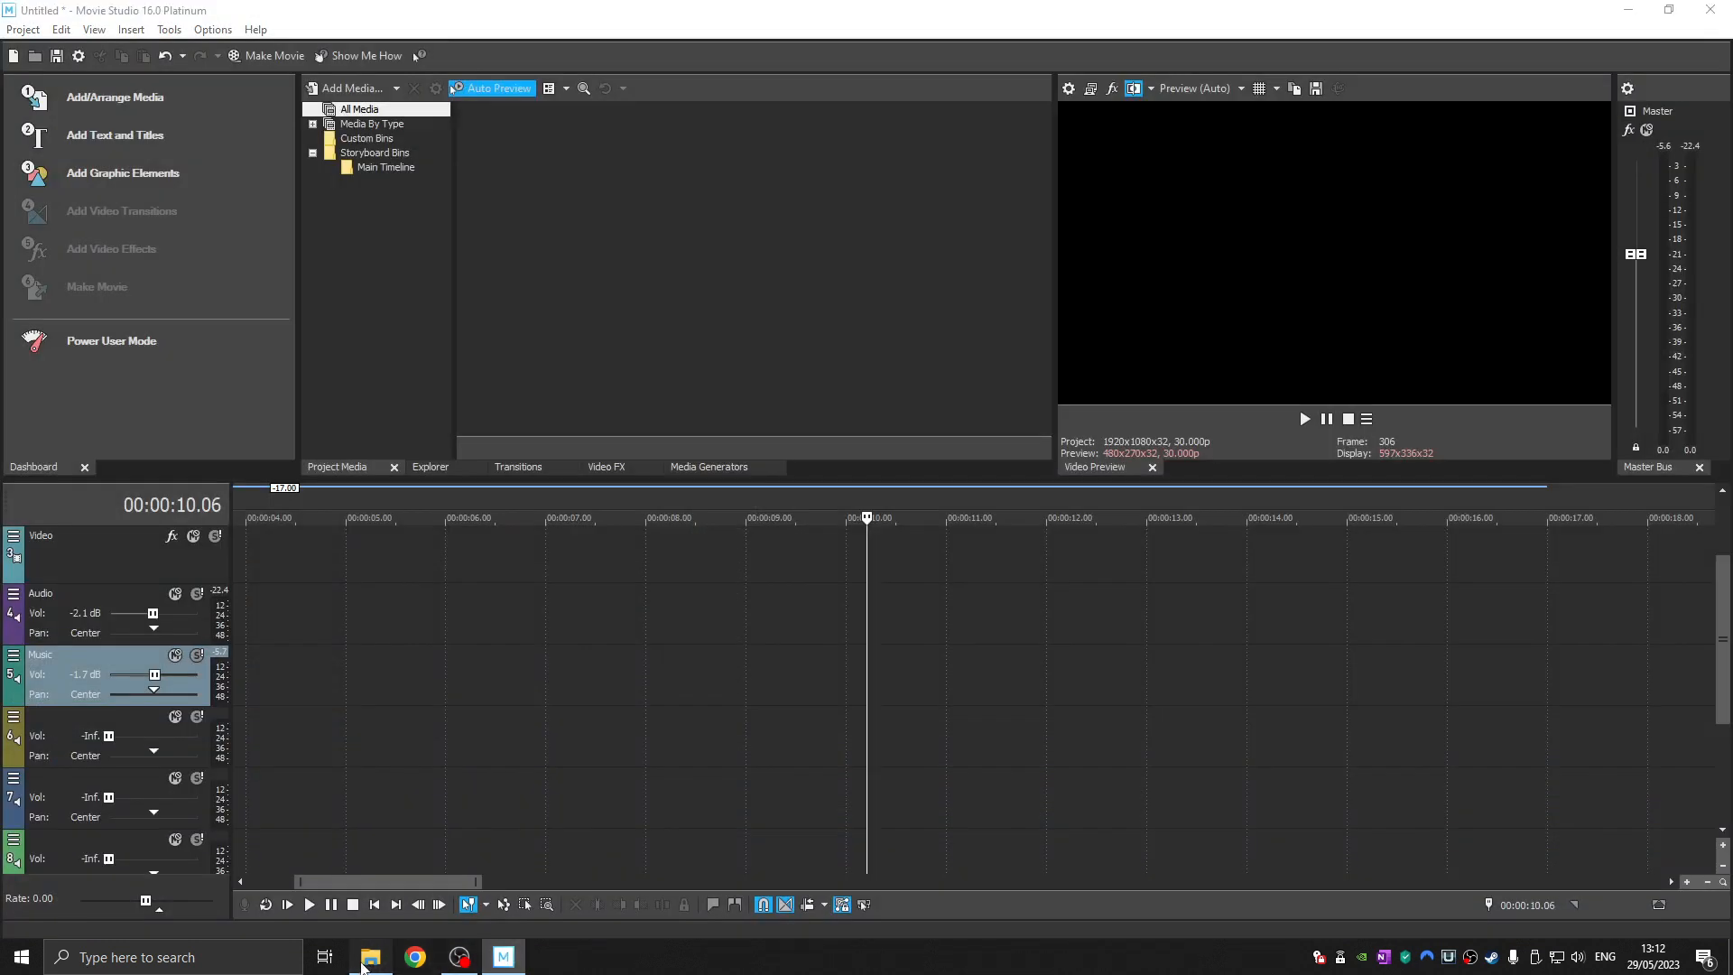
left_click(367, 960)
left_click_drag(1194, 365, 497, 153)
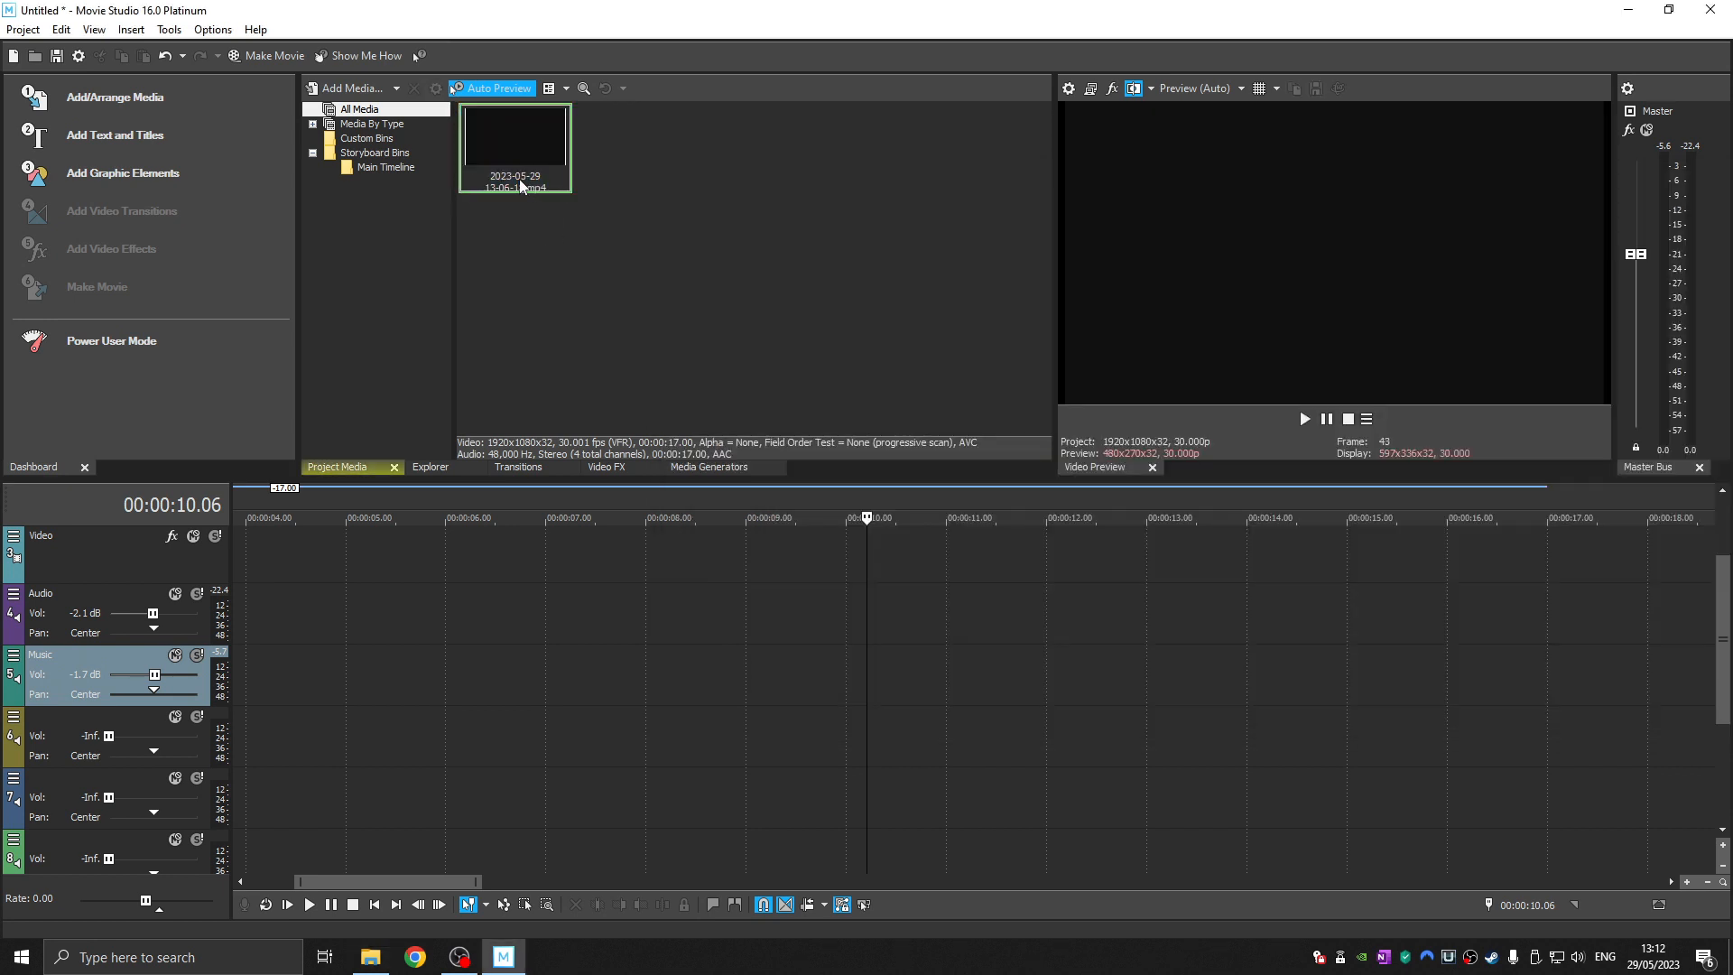
Place the imported clip with both audio streams on the Video, Audio and Music tracks, starting at 00:00:00.
left_click_drag(520, 187, 216, 542)
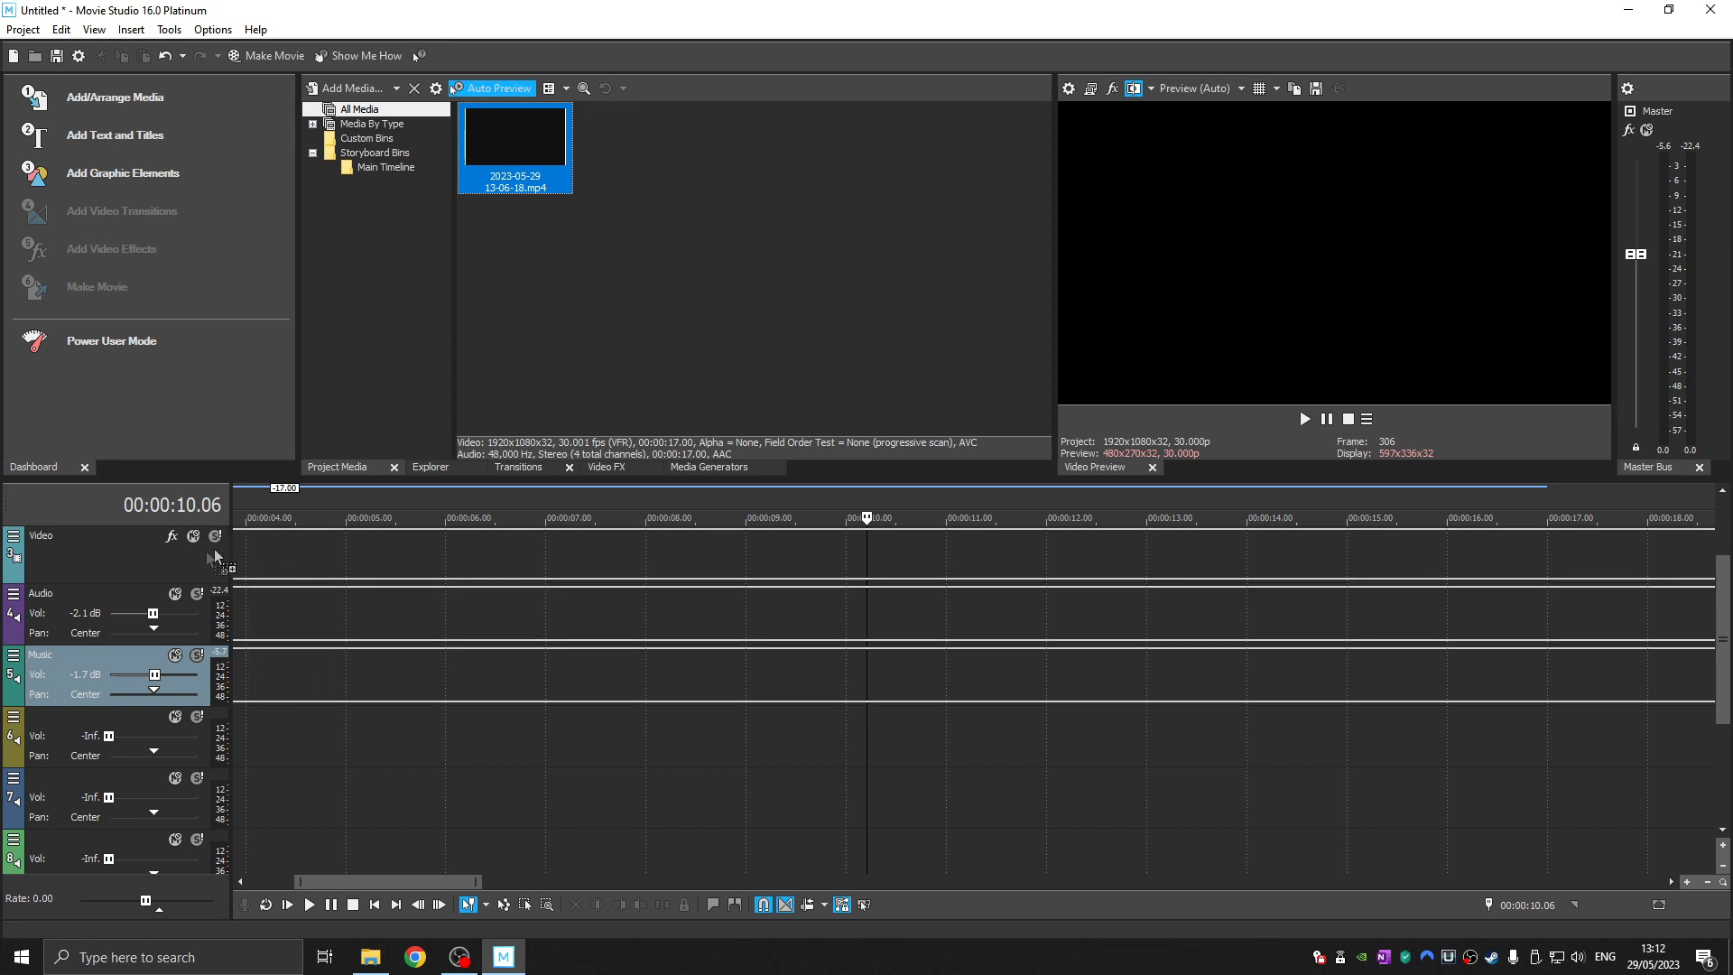
left_click_drag(173, 557, 164, 559)
scroll(402, 738, "down", 3)
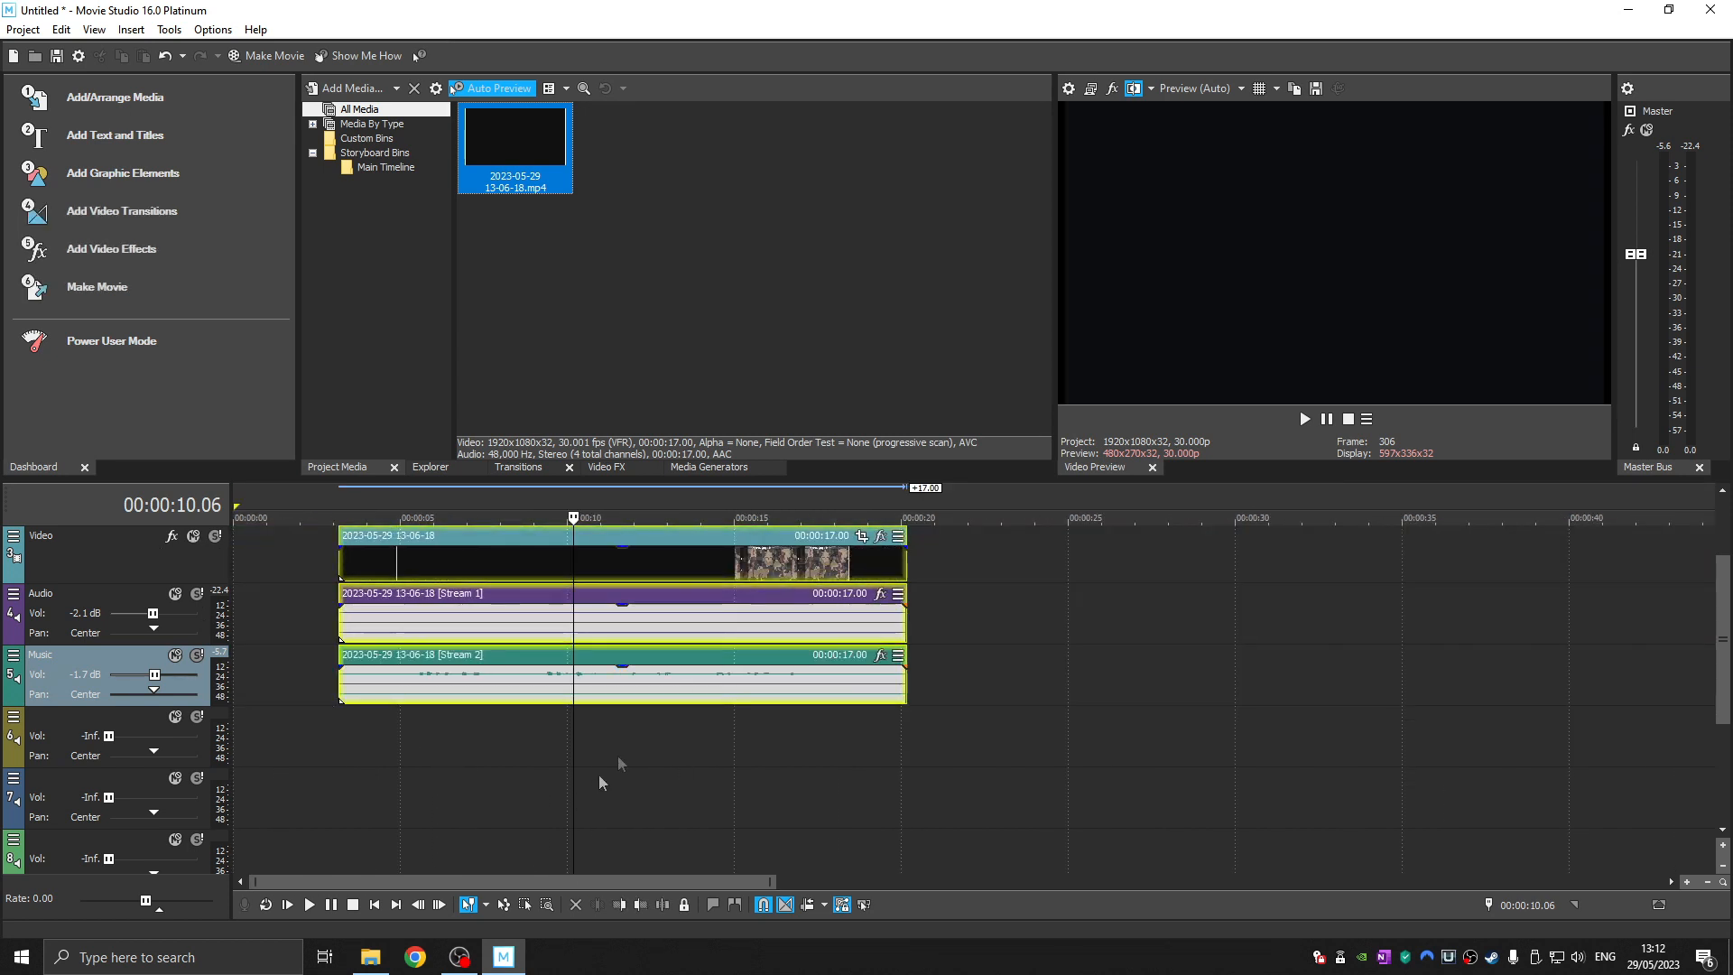
left_click_drag(719, 639, 512, 626)
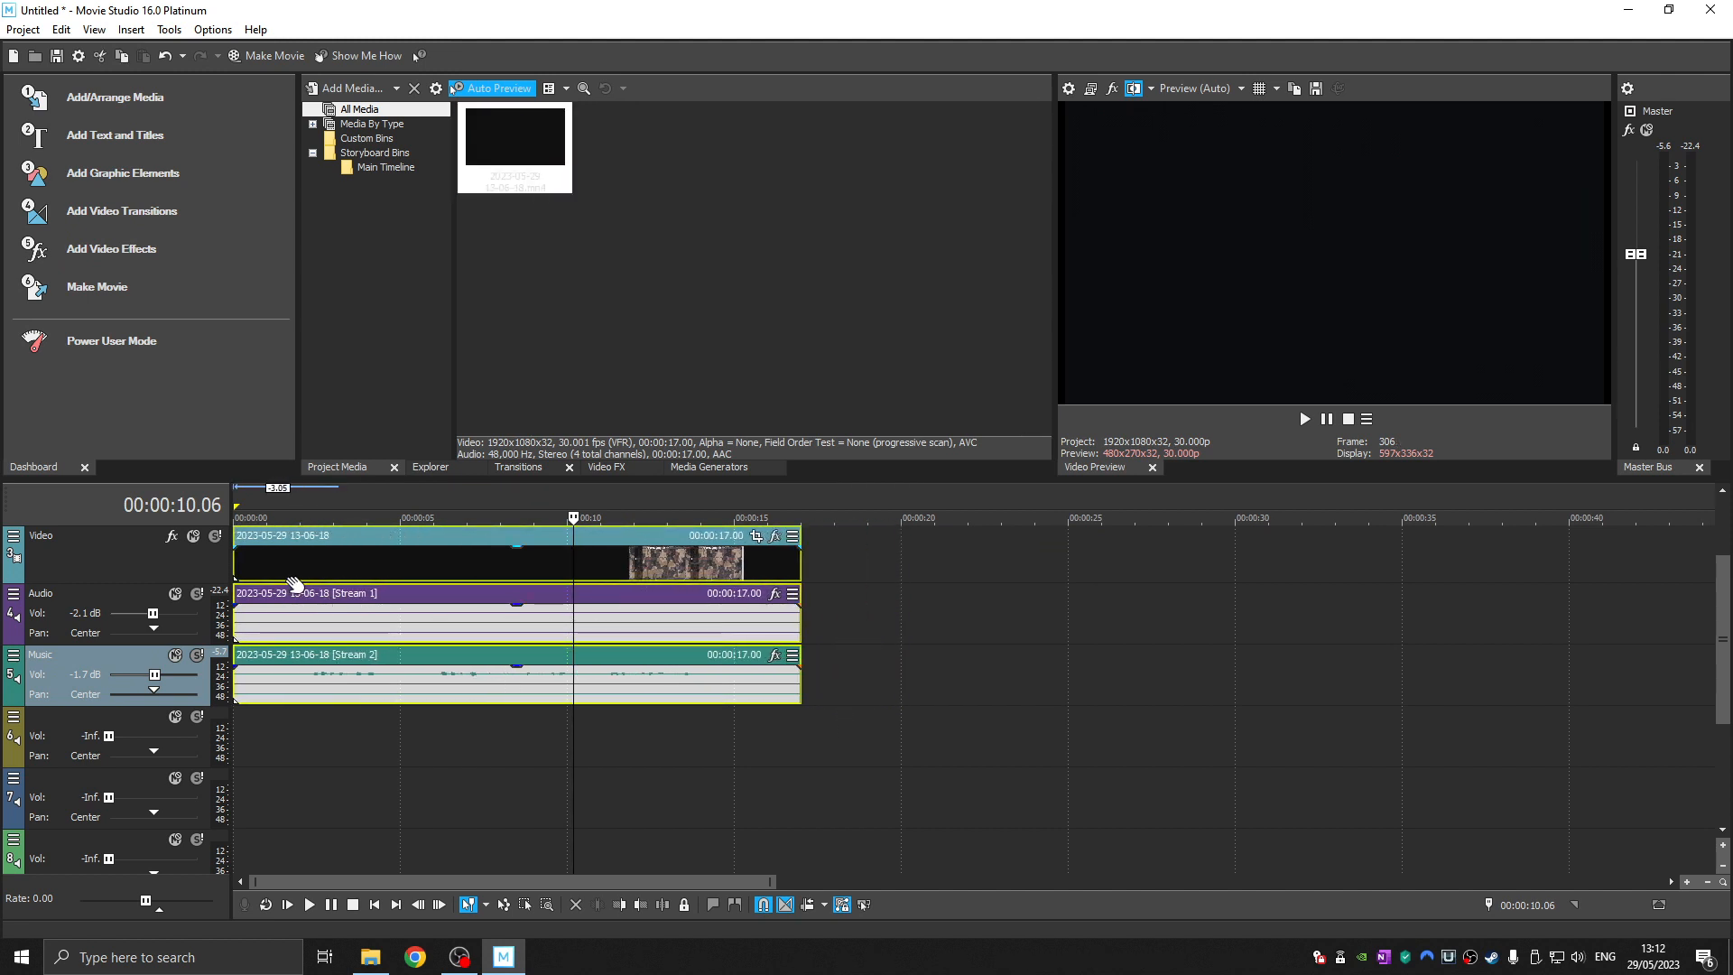
Play the clip from about 00:00:08.24 to 00:00:13.24 to check how both audio streams sound together.
left_click(315, 518)
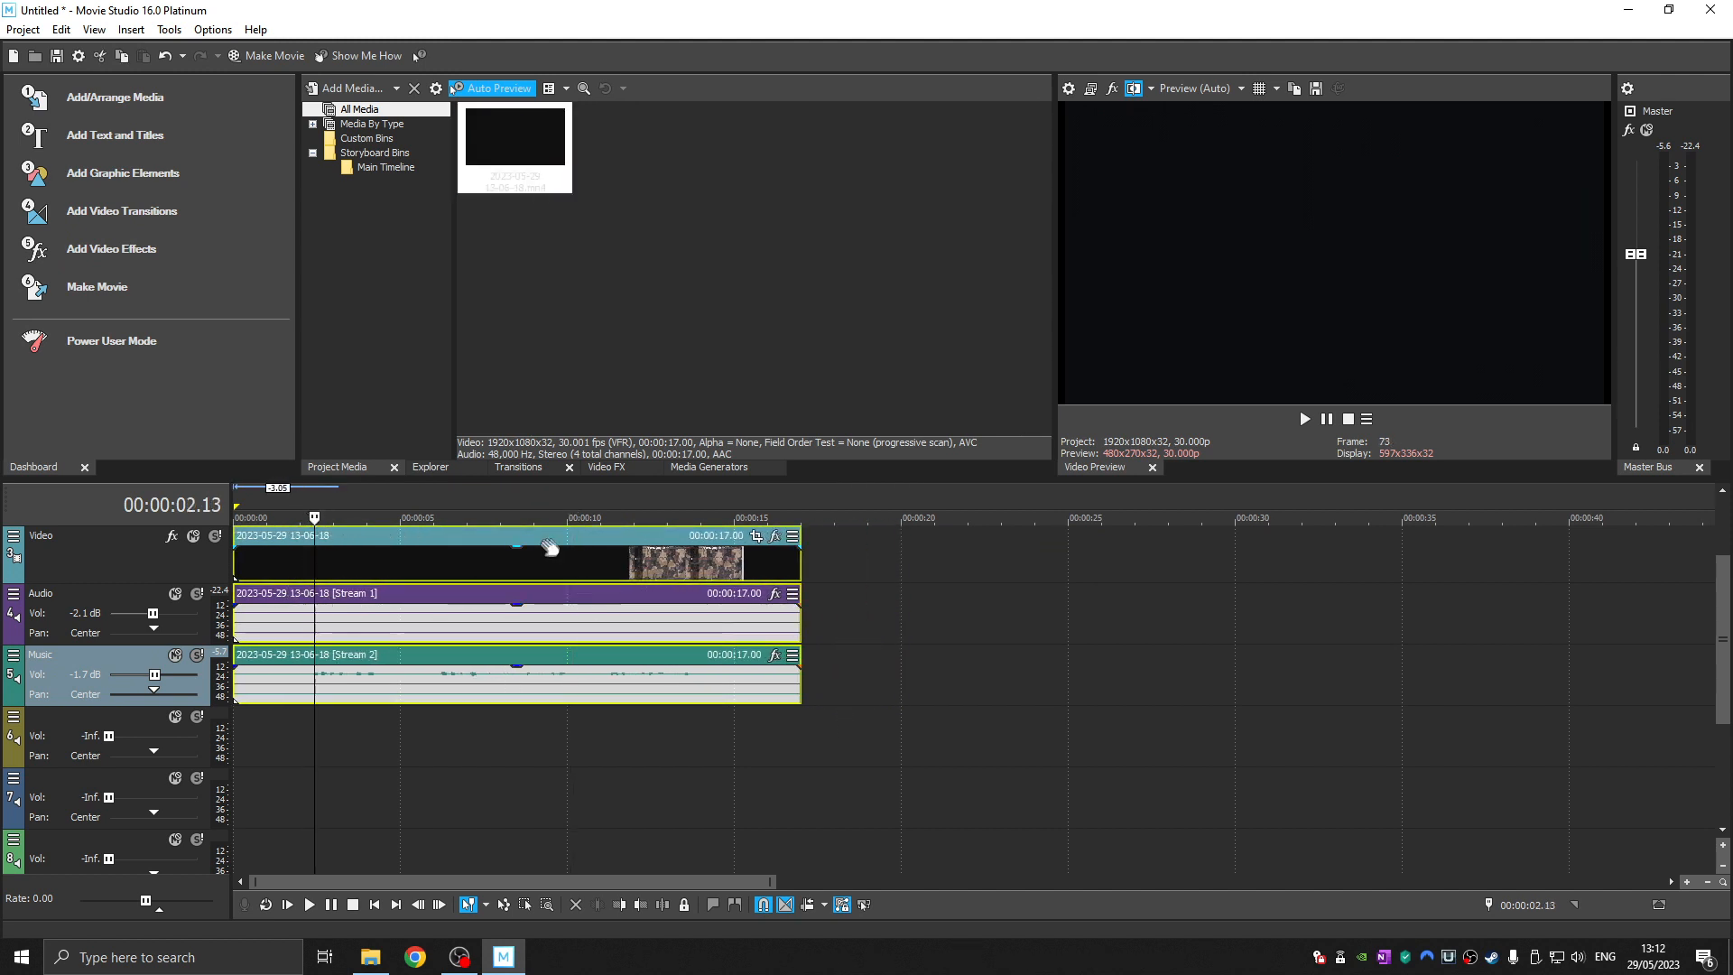
left_click(478, 518)
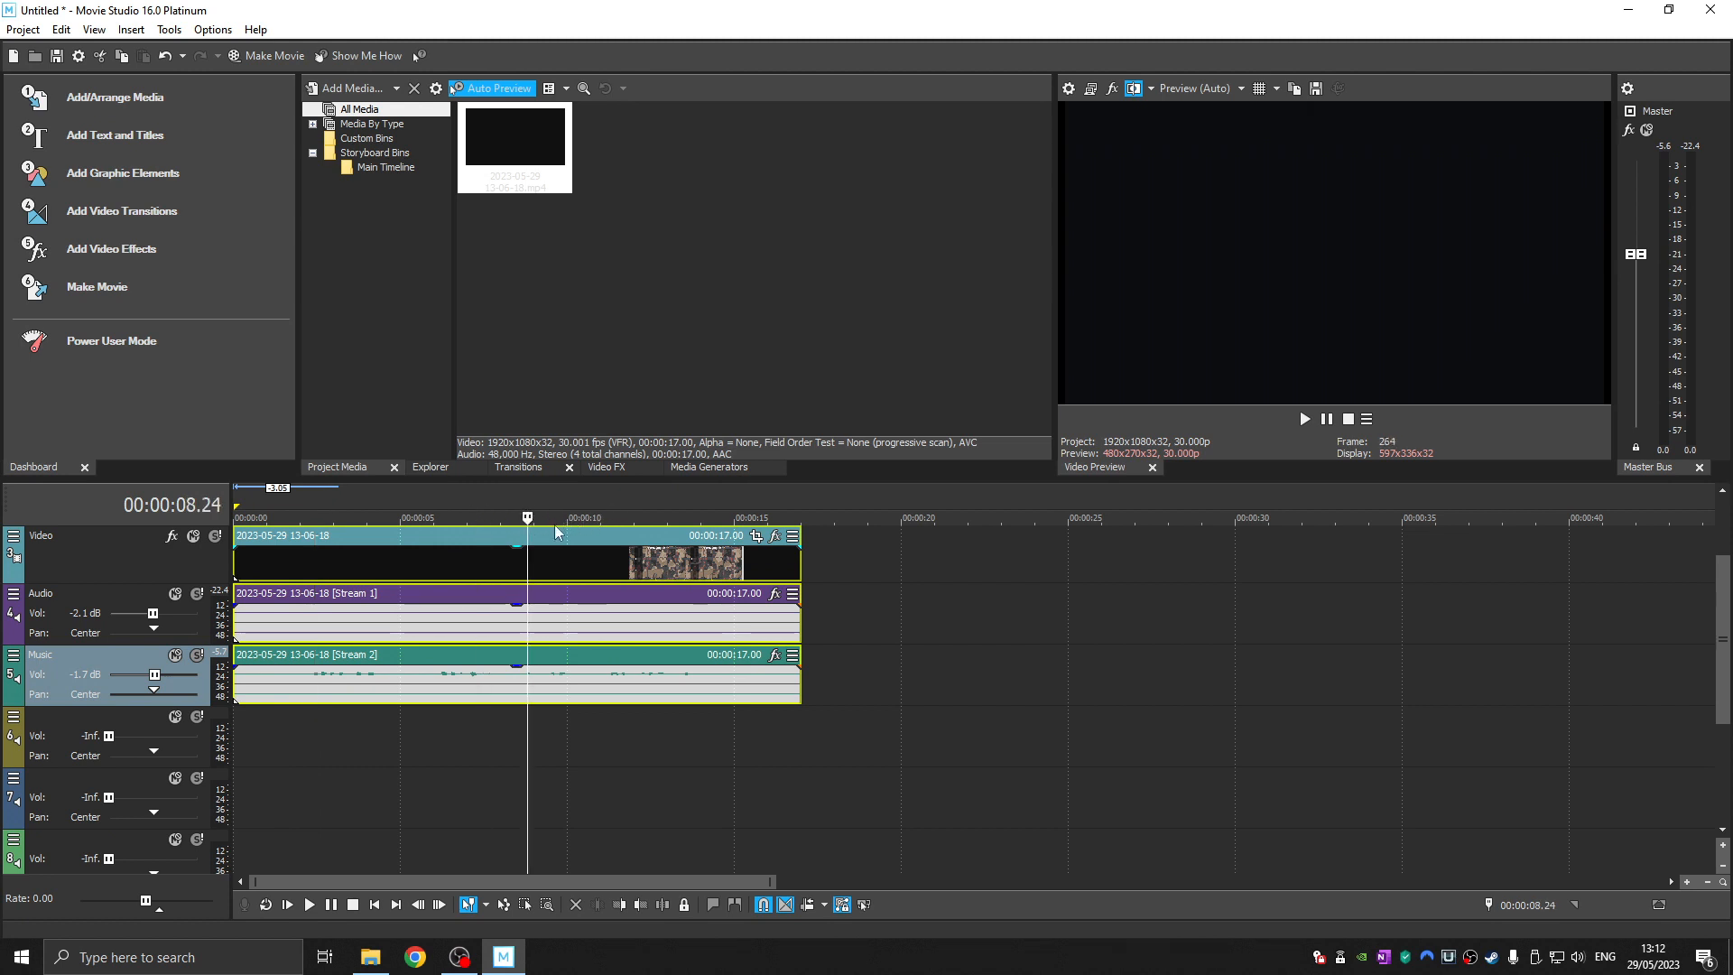
key("space")
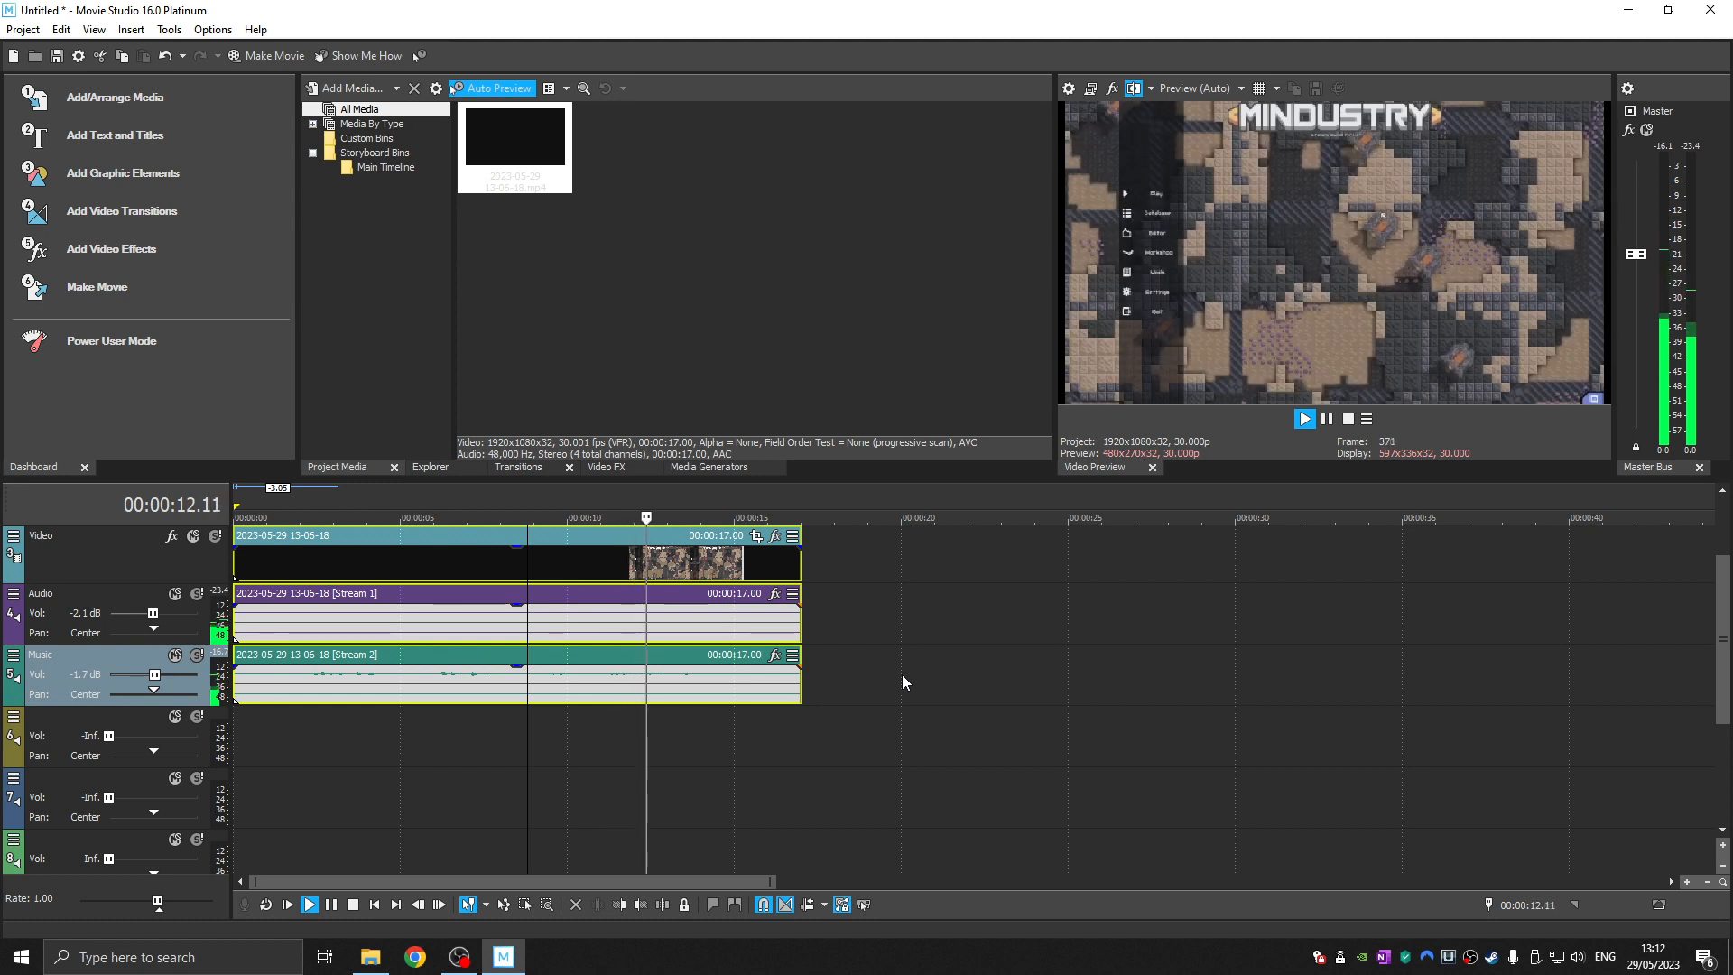
key("space")
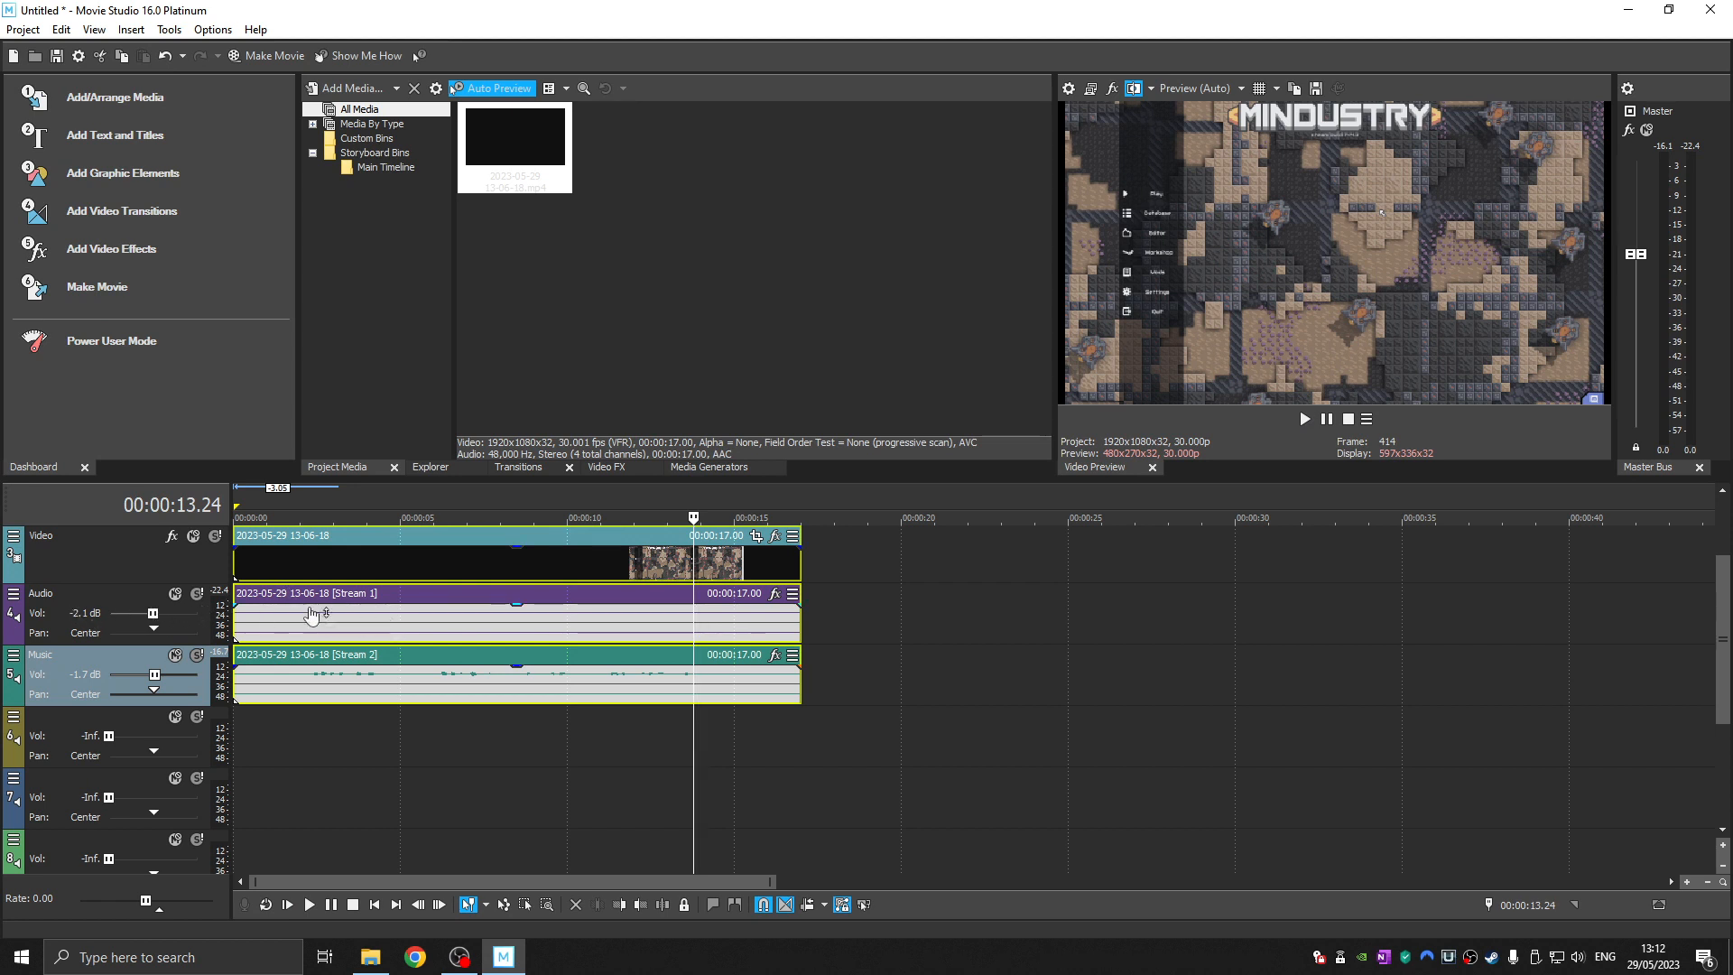
During playback from 00:00:05.15, lower the Audio track's volume to -42.4 dB and raise it to -0.5 dB, and set the Music track's volume to -1.2 dB.
left_click(417, 499)
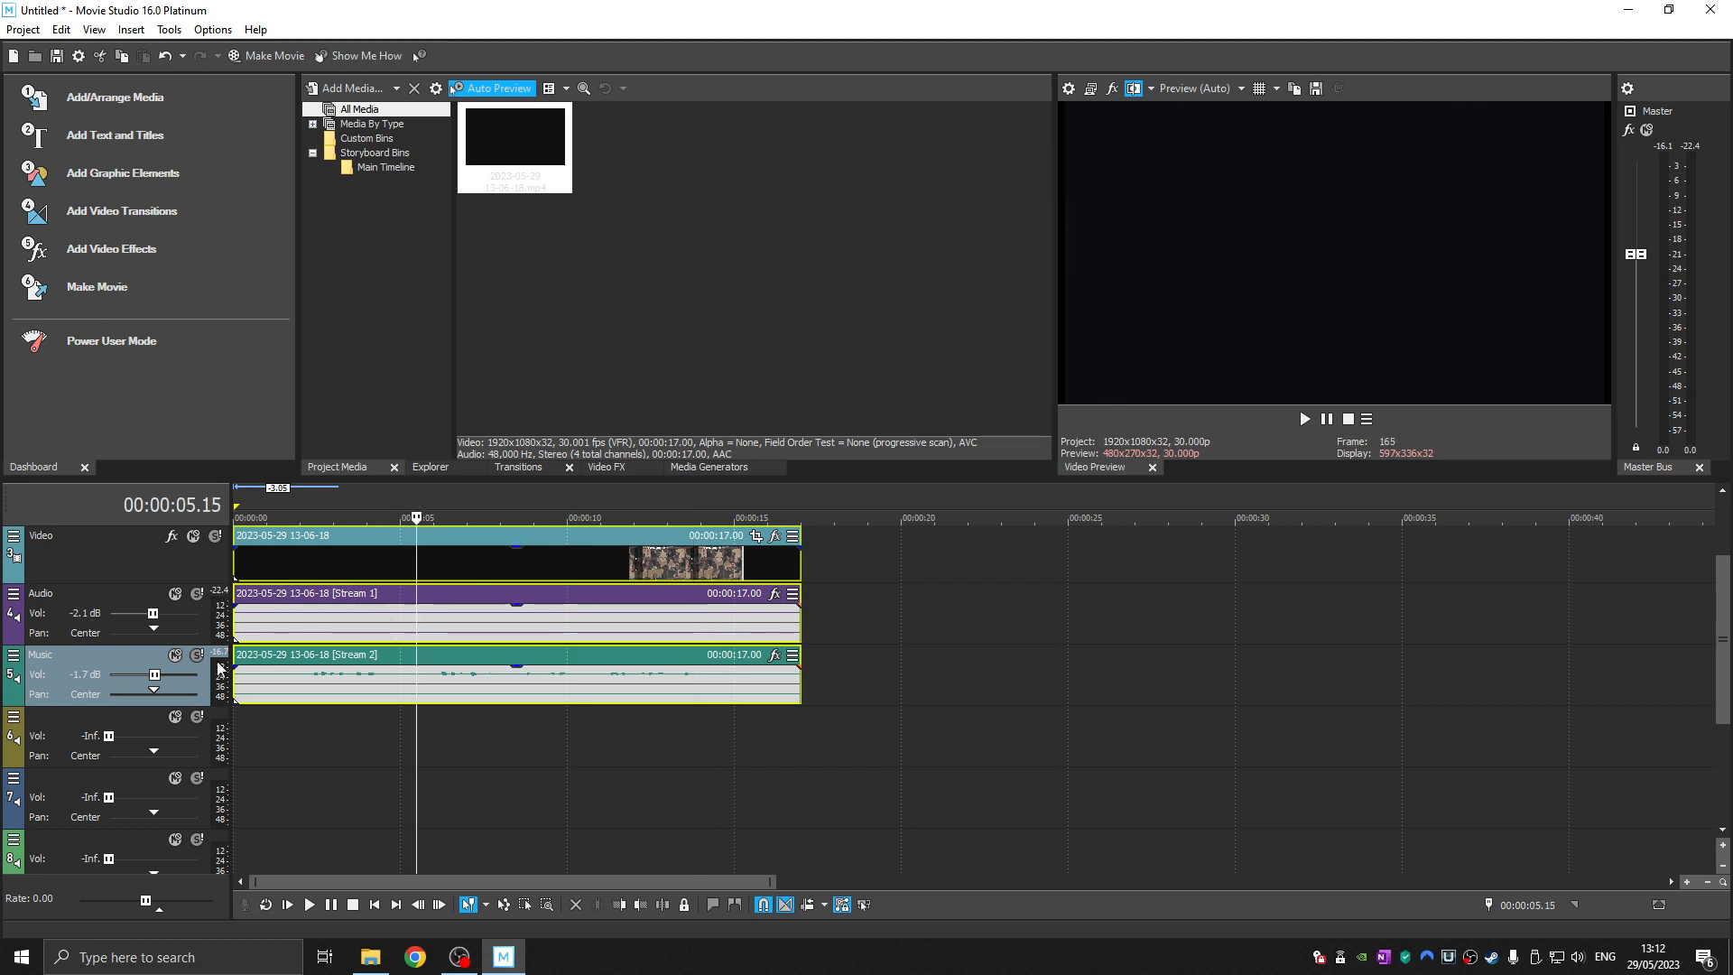
key("space")
left_click_drag(152, 613, 114, 615)
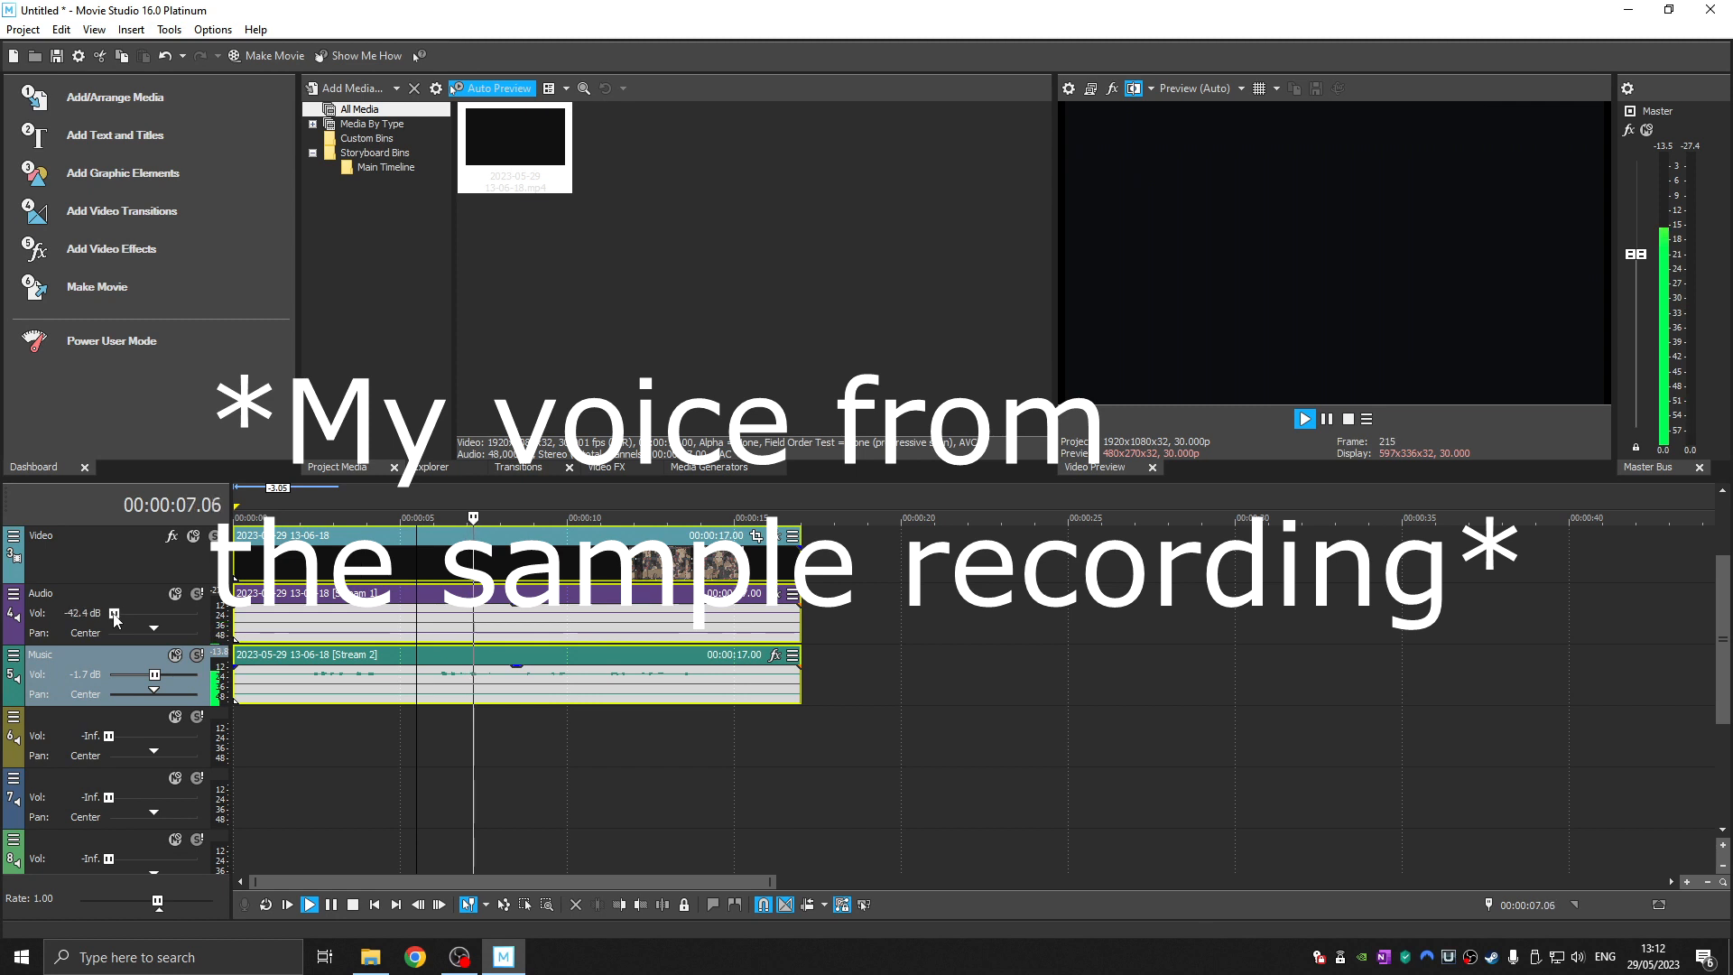
left_click_drag(114, 615, 161, 614)
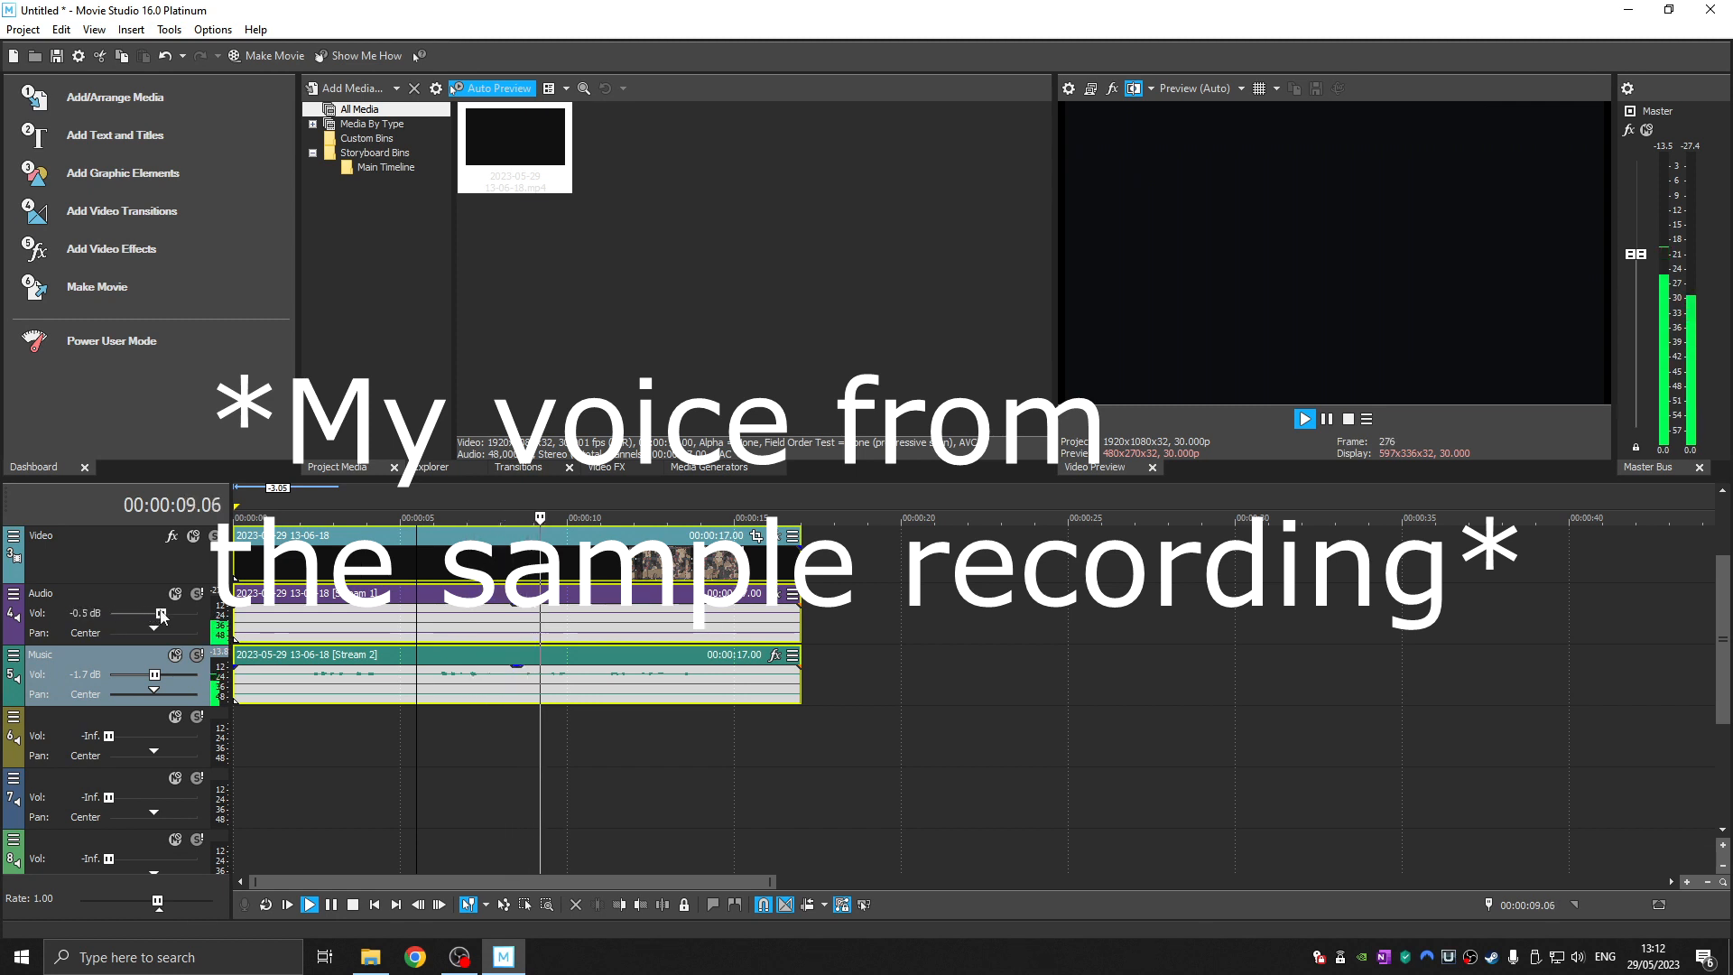
mouse_move(154, 674)
left_mouse_down()
mouse_move(108, 675)
mouse_move(158, 682)
left_mouse_up()
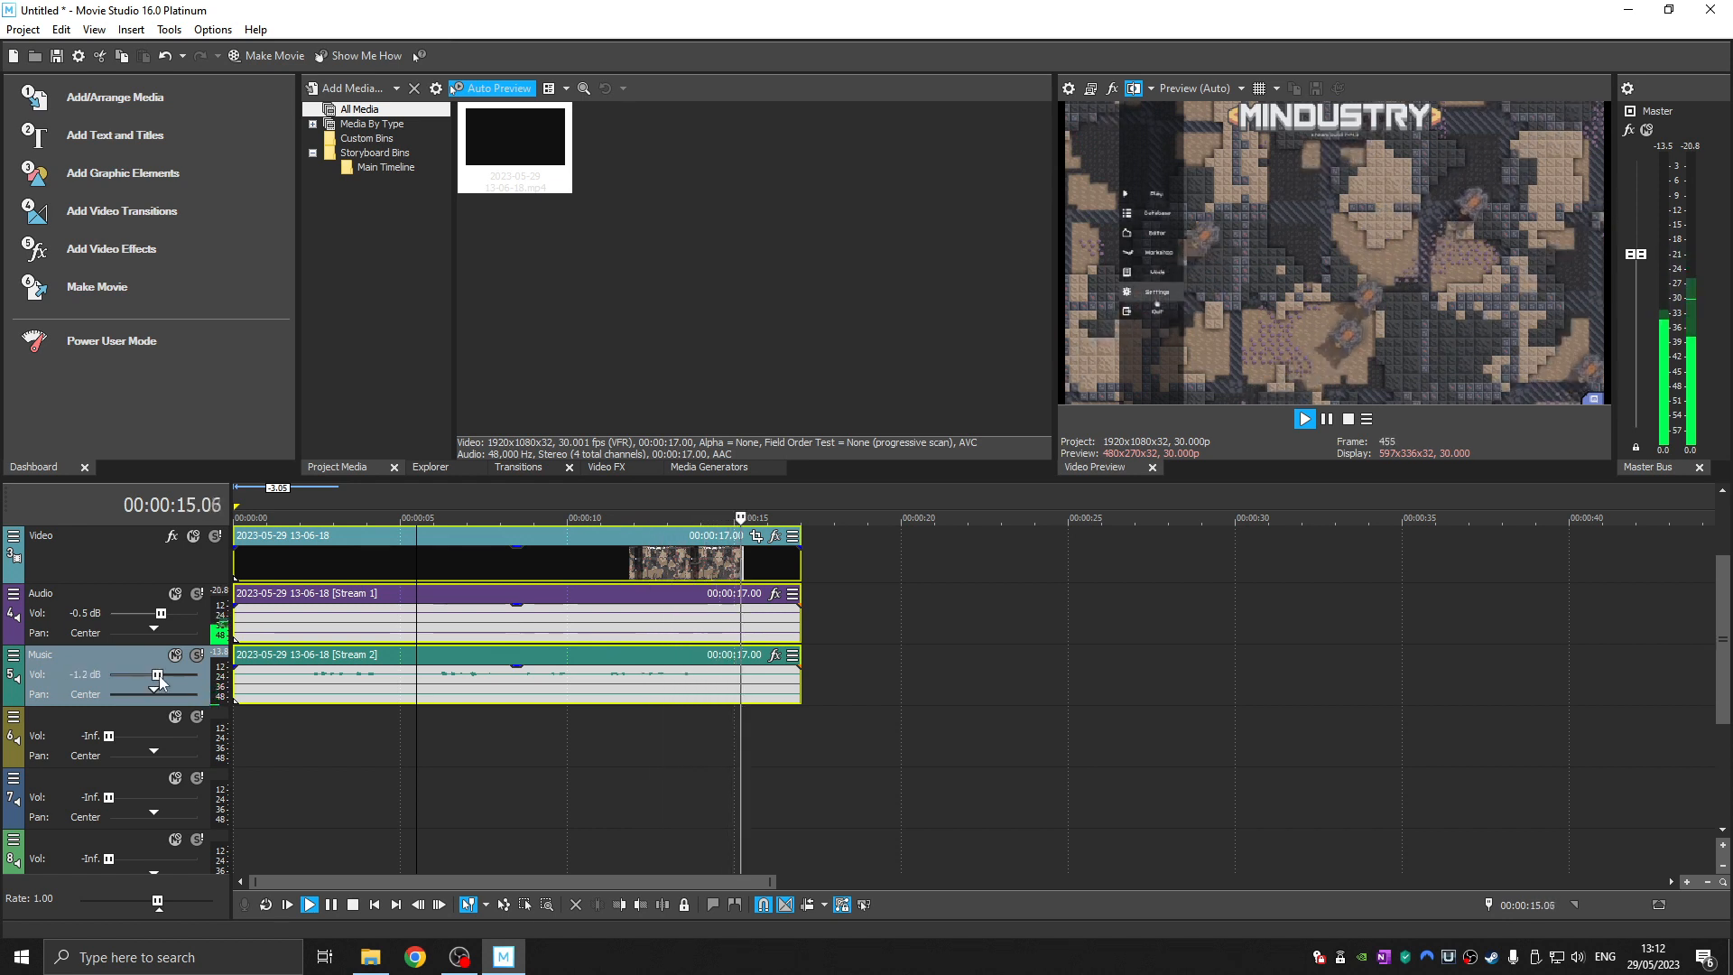
left_click(1072, 722)
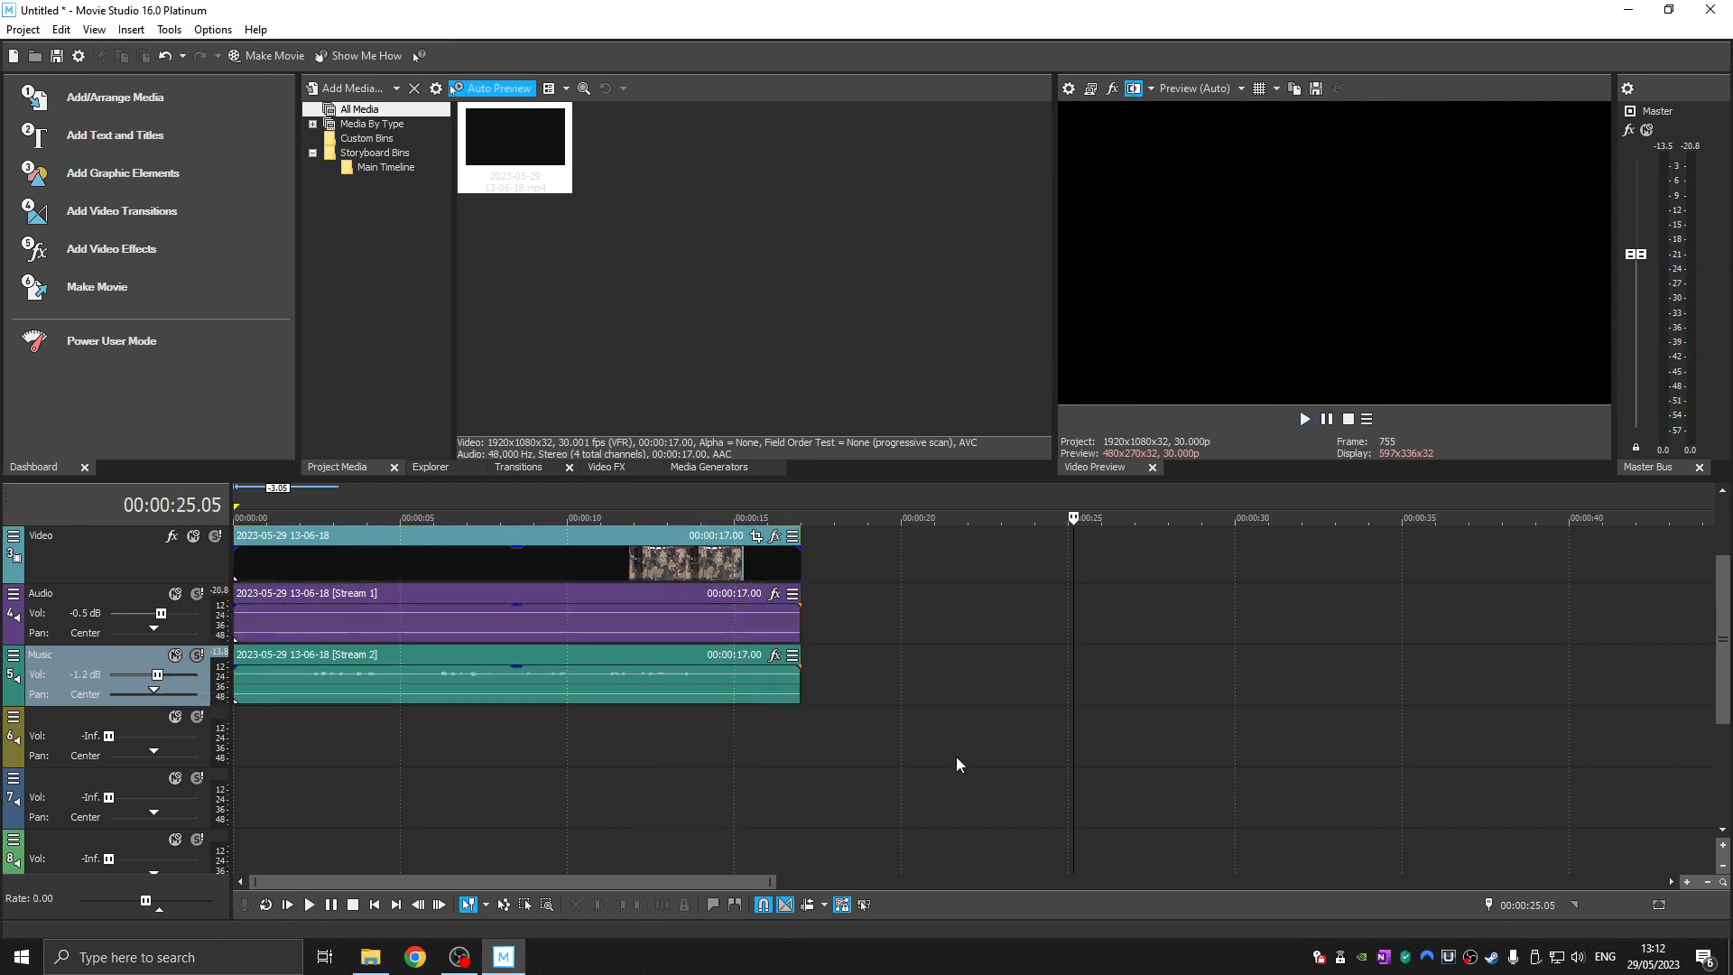